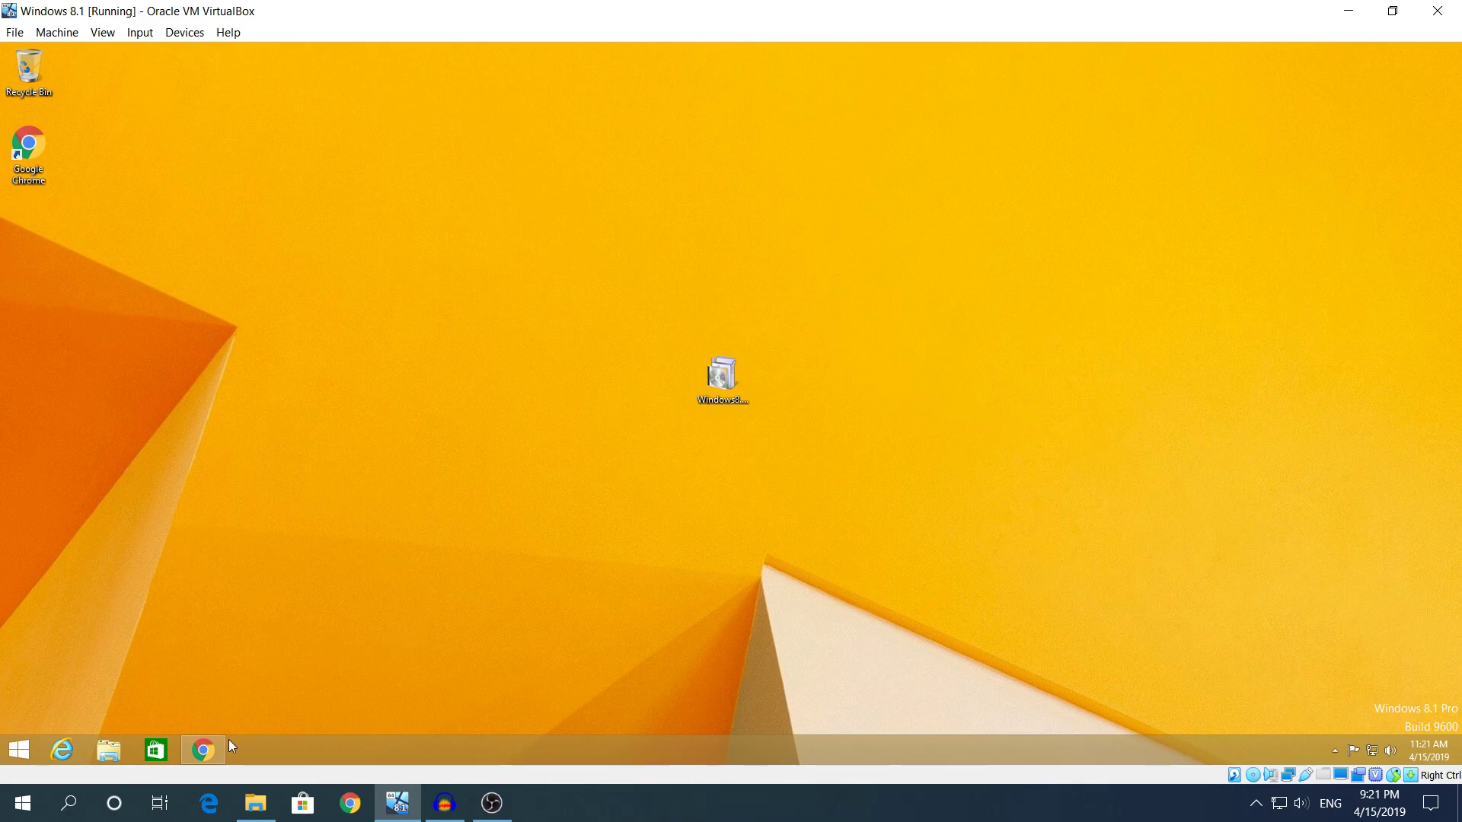
# Step: Scroll the WindowsPRO article in Chrome down to the KB3112336 standalone update download section
pyautogui.moveTo(222, 750)
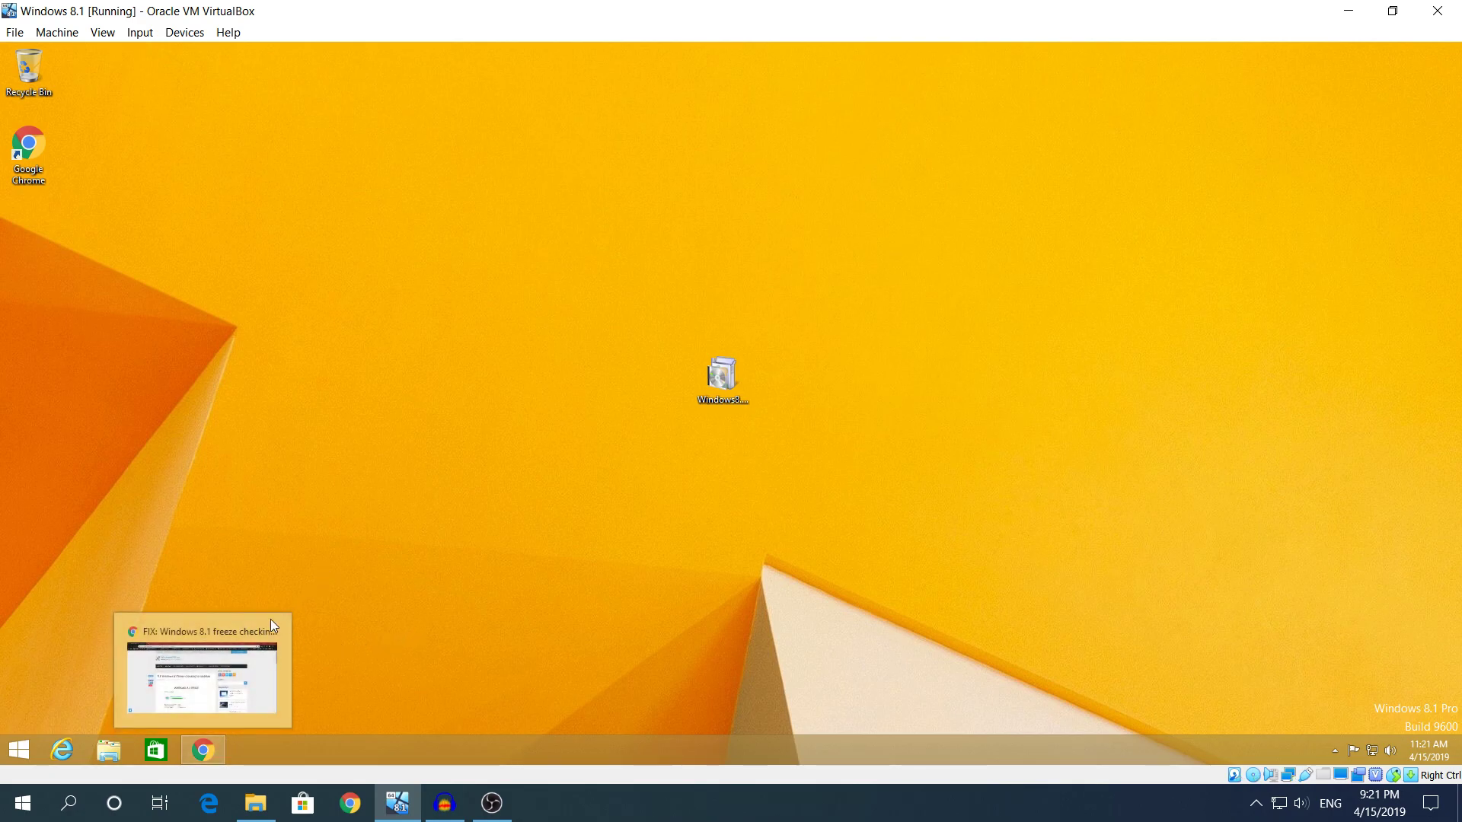
pyautogui.click(236, 647)
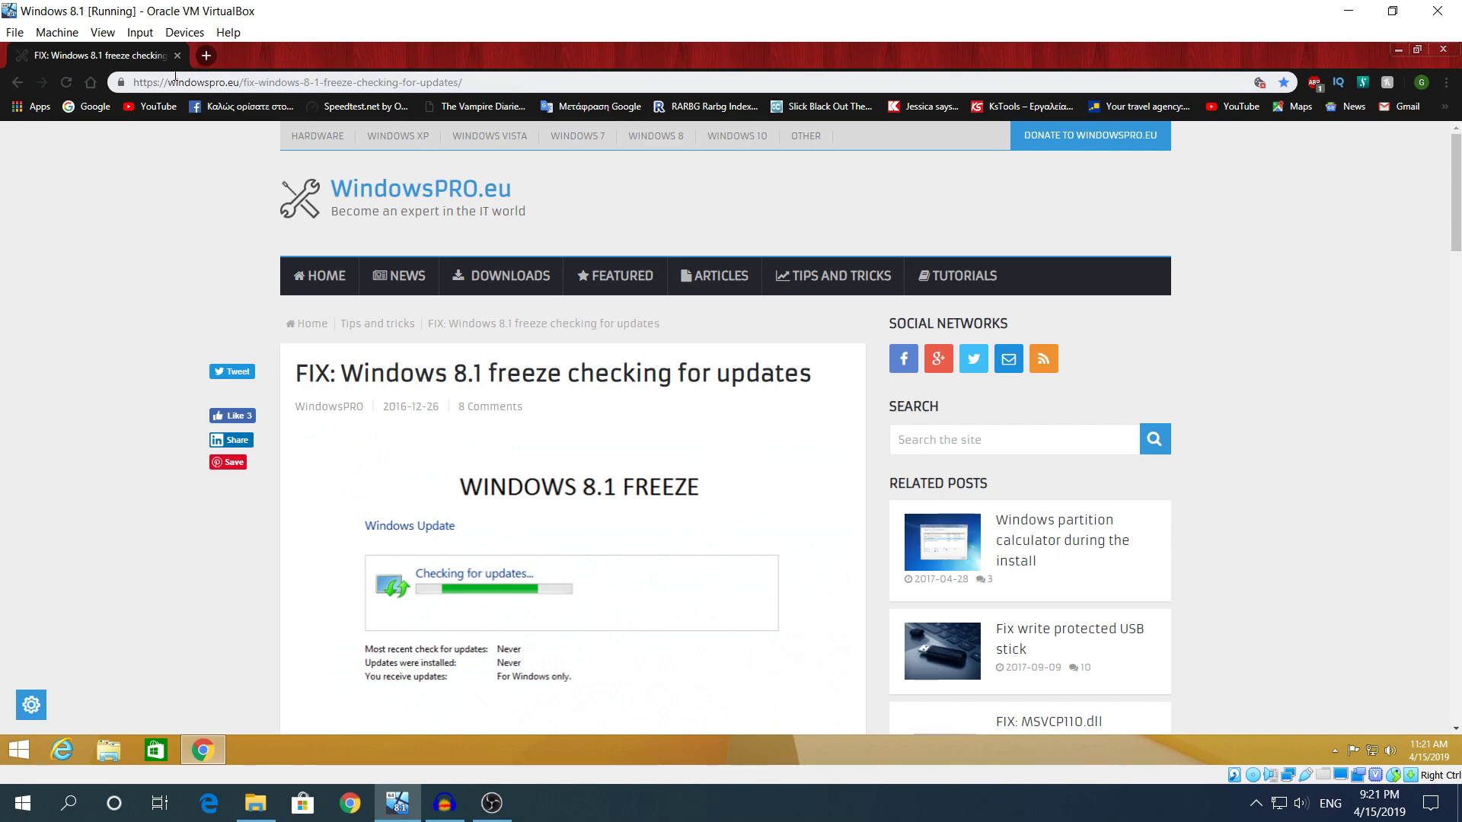
pyautogui.scroll(-8, 374, 338)
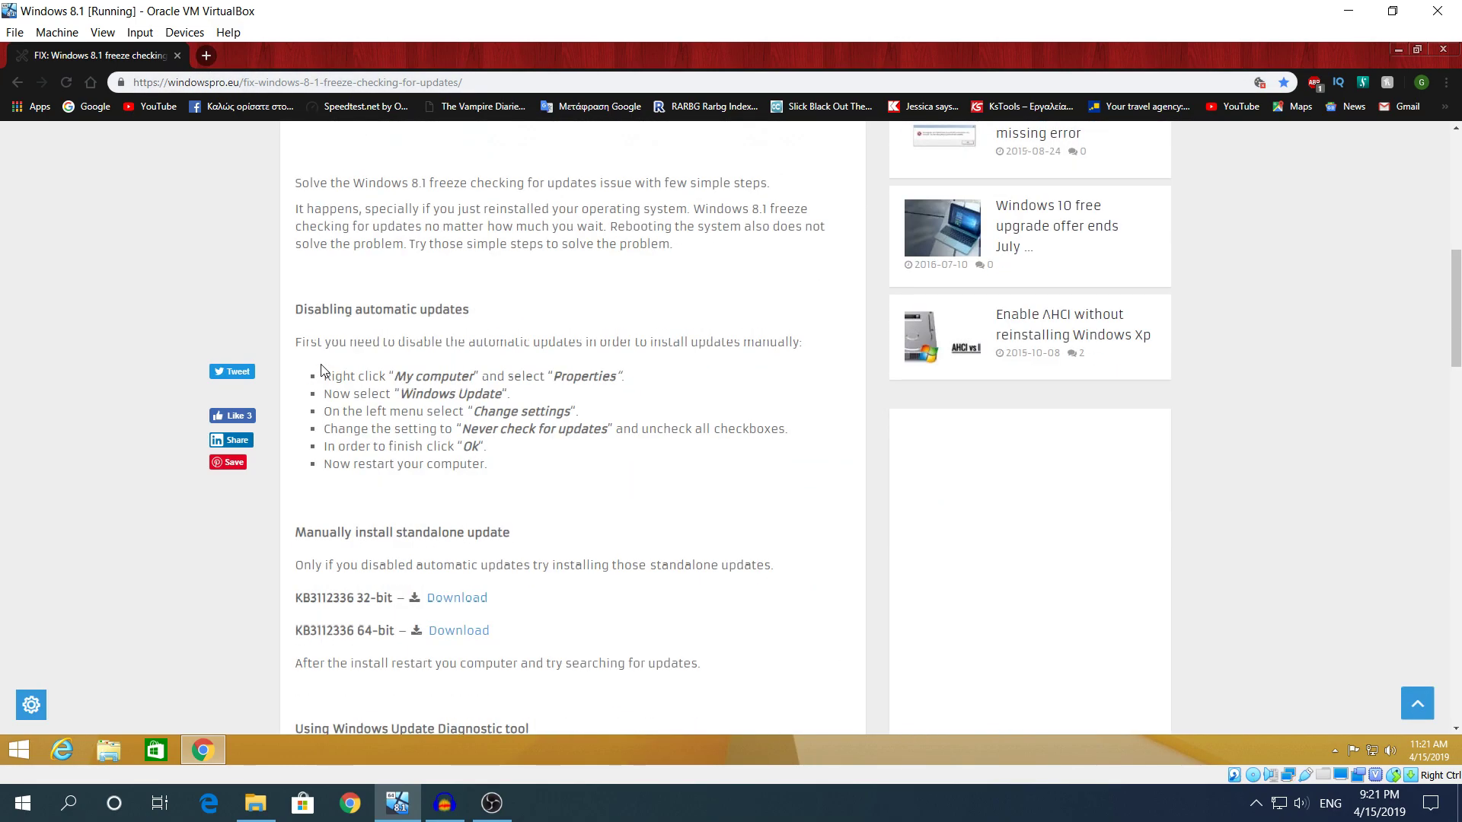
pyautogui.scroll(-1, 316, 413)
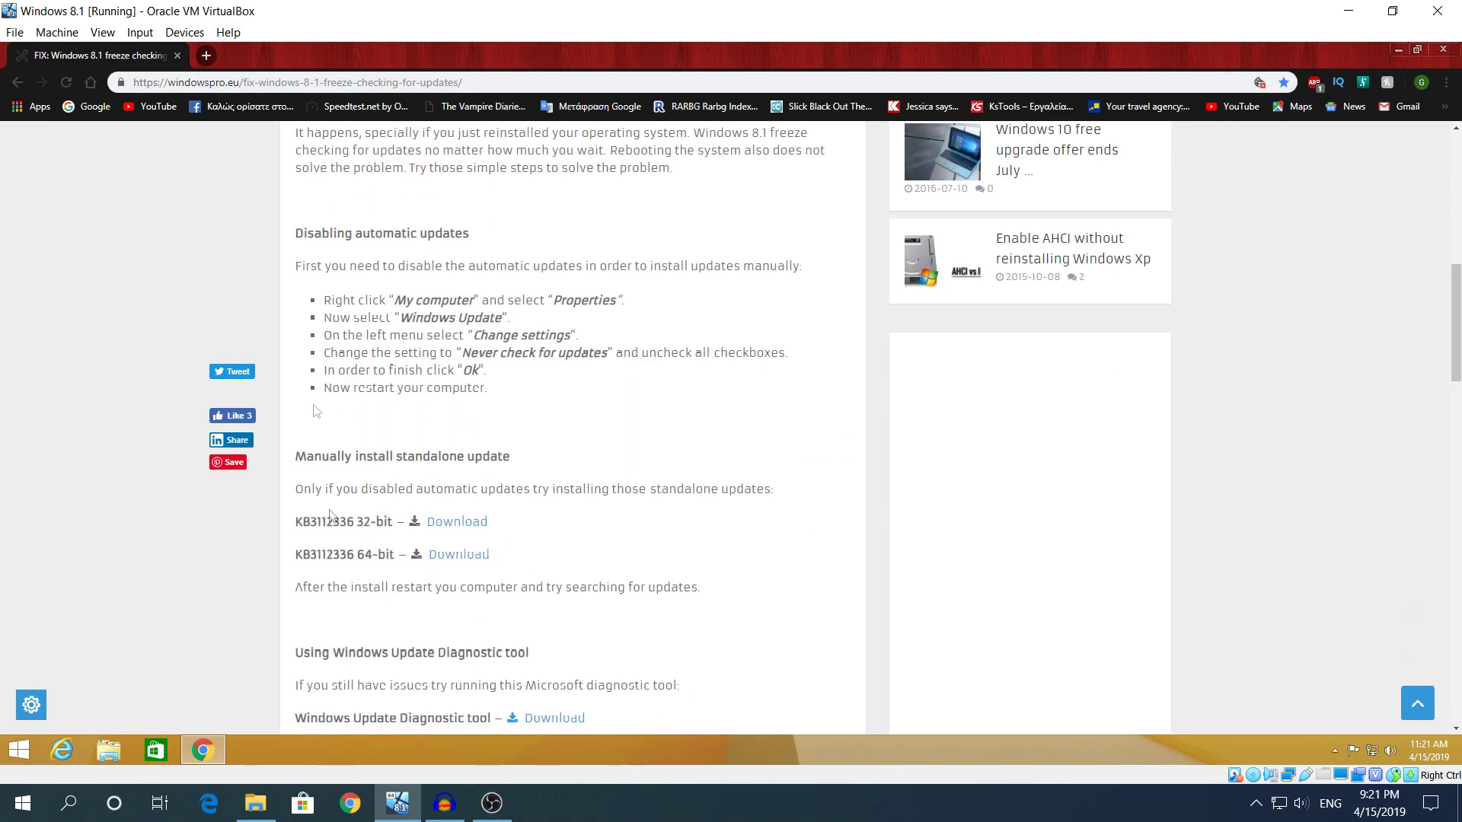
pyautogui.scroll(-1, 298, 517)
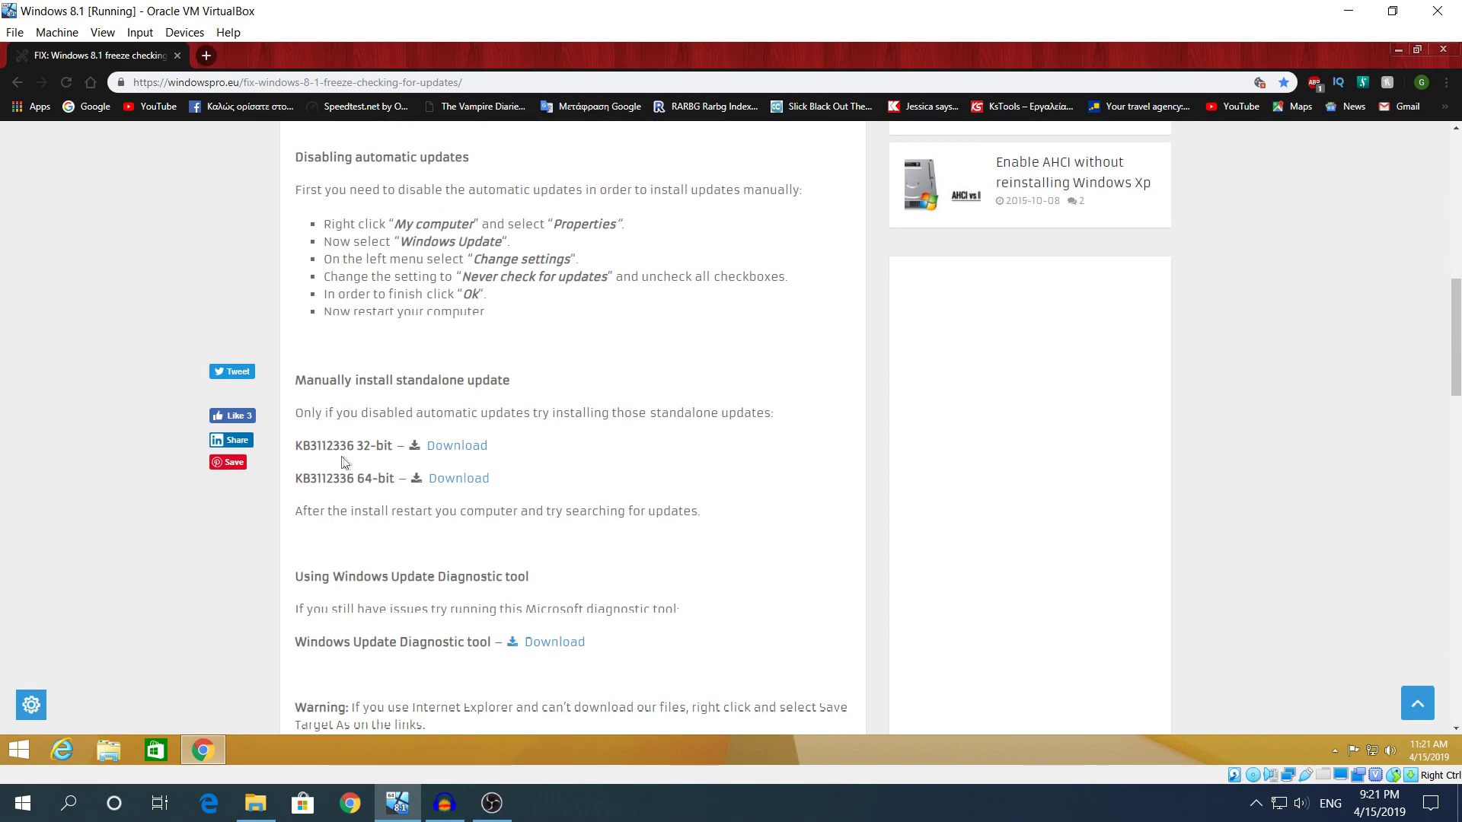
pyautogui.moveTo(296, 443); pyautogui.dragTo(539, 495)
pyautogui.click(538, 495)
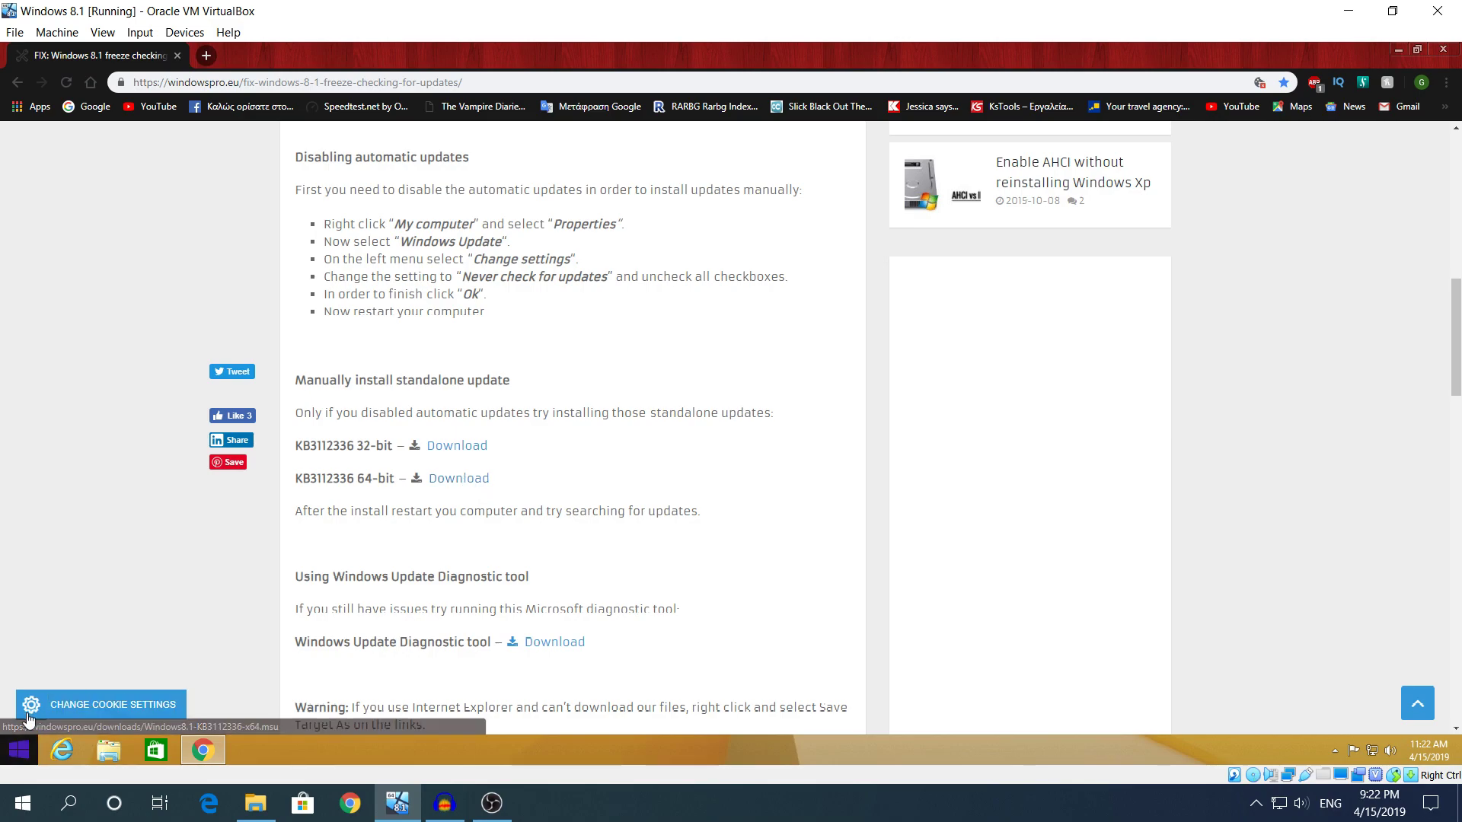
pyautogui.click(6, 764)
# Step: Confirm a 64-bit system on the PC info page, then close PC settings and Chrome
pyautogui.click(287, 491)
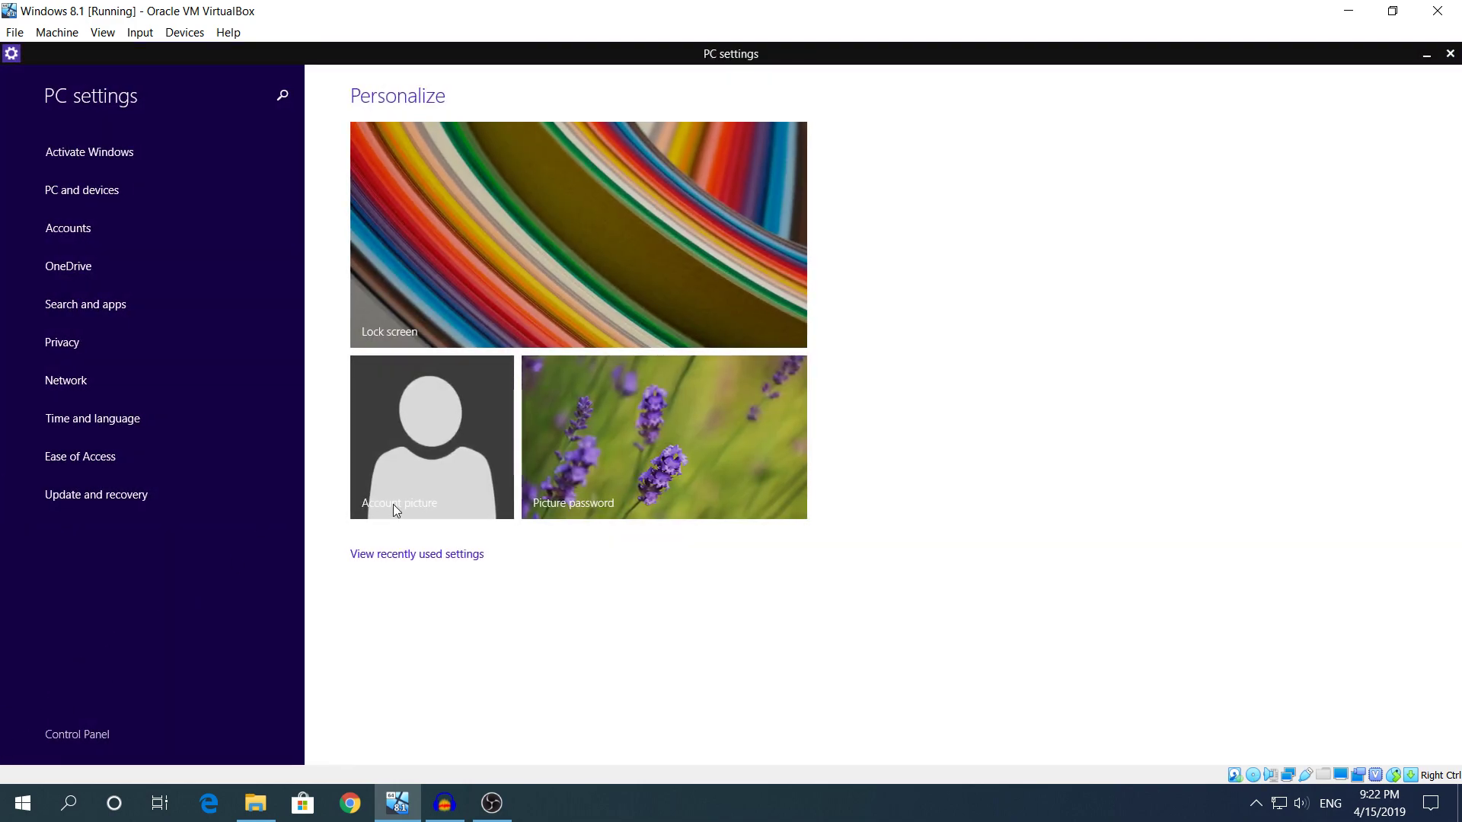
pyautogui.click(190, 189)
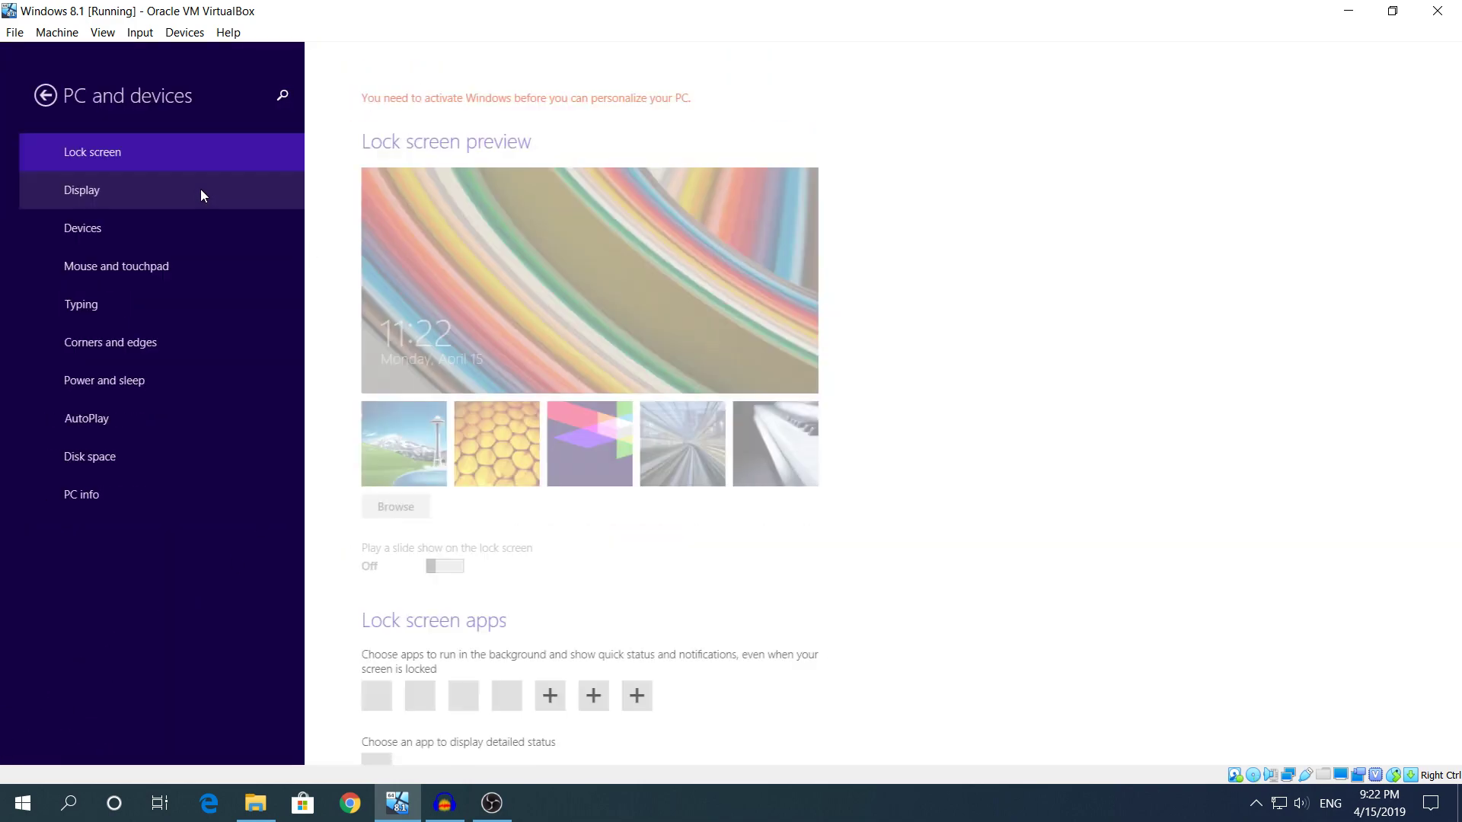
pyautogui.click(81, 492)
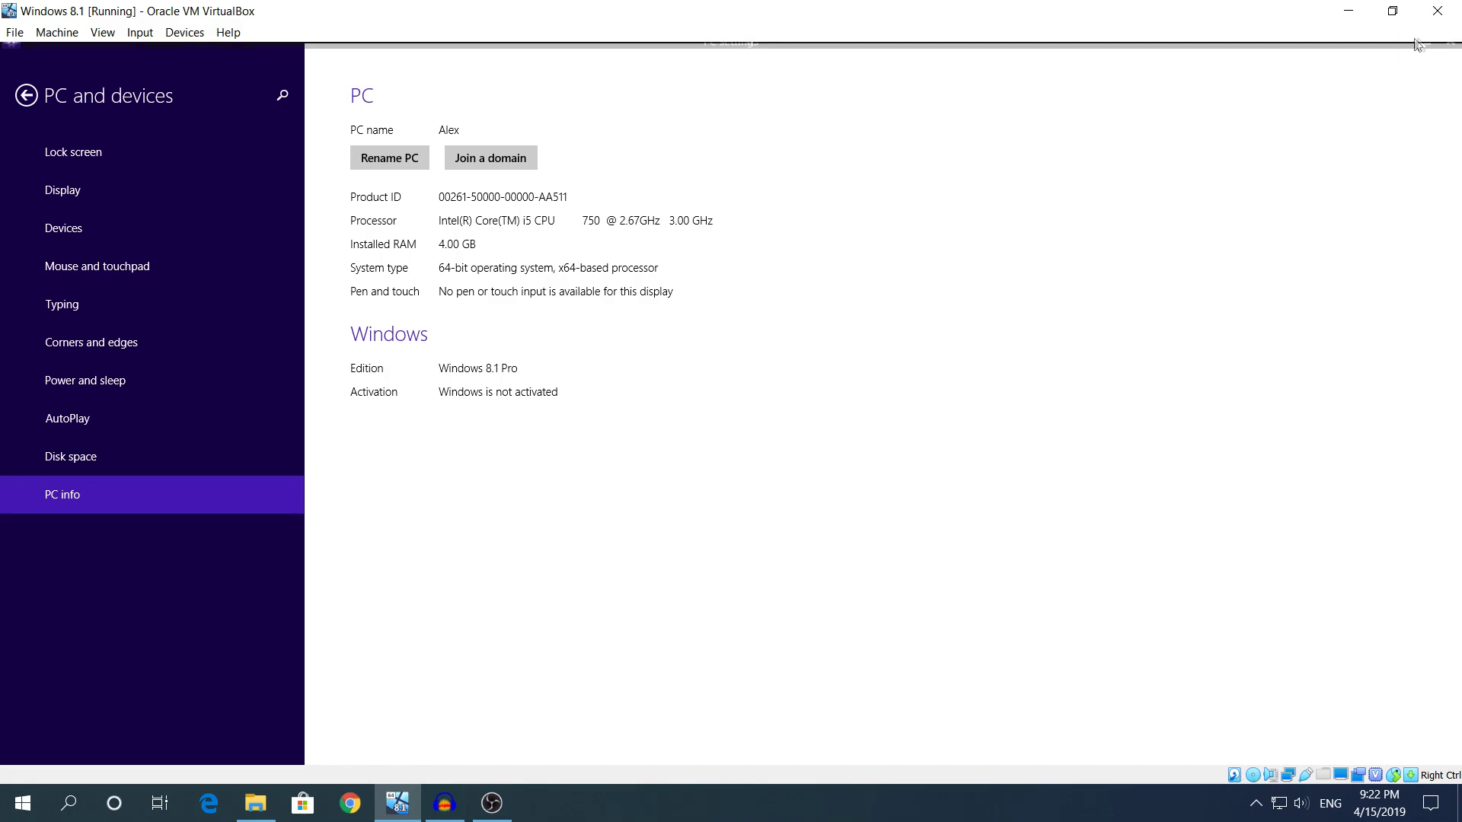
pyautogui.click(1445, 52)
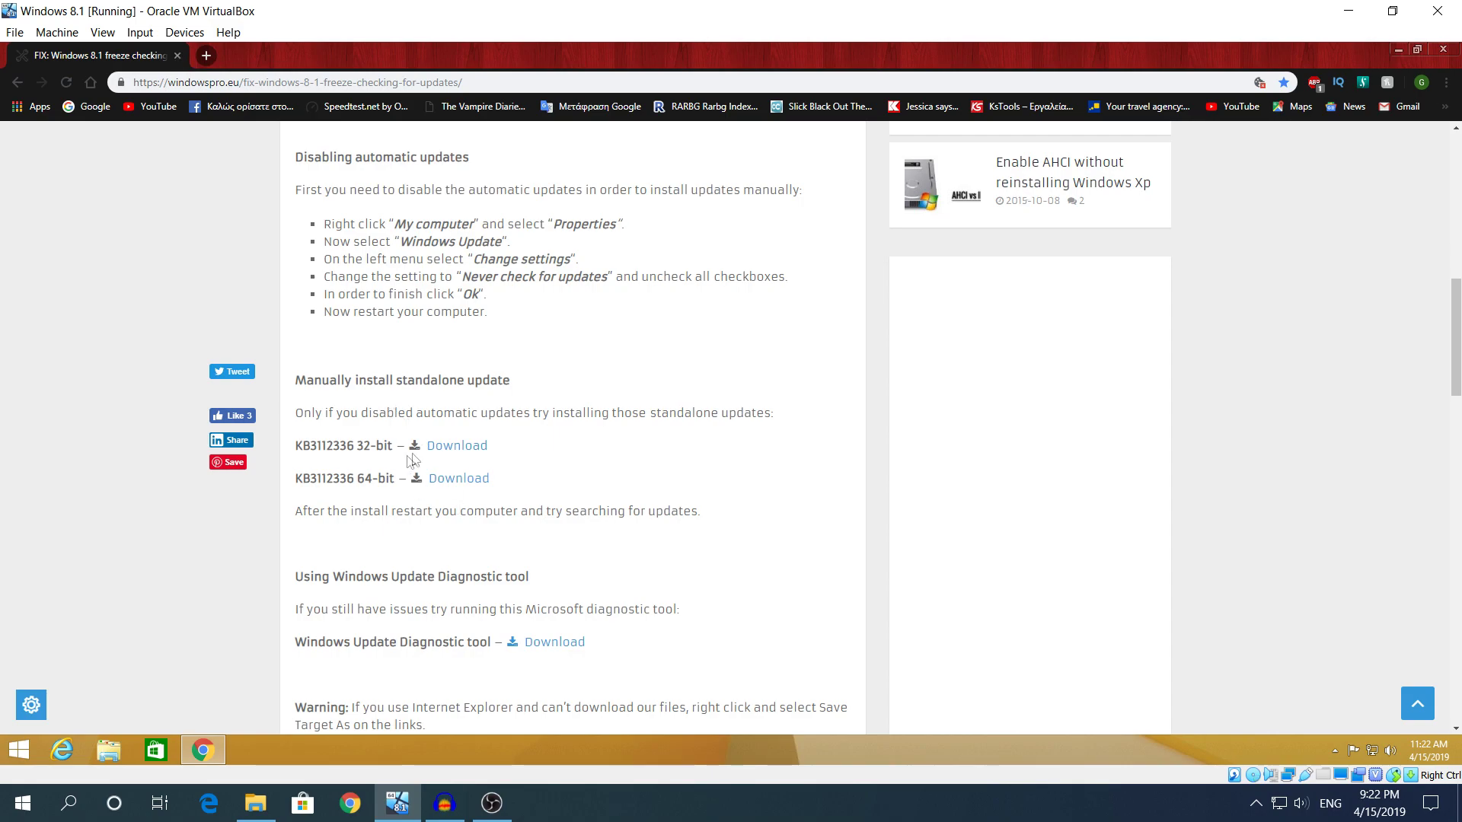
pyautogui.click(178, 56)
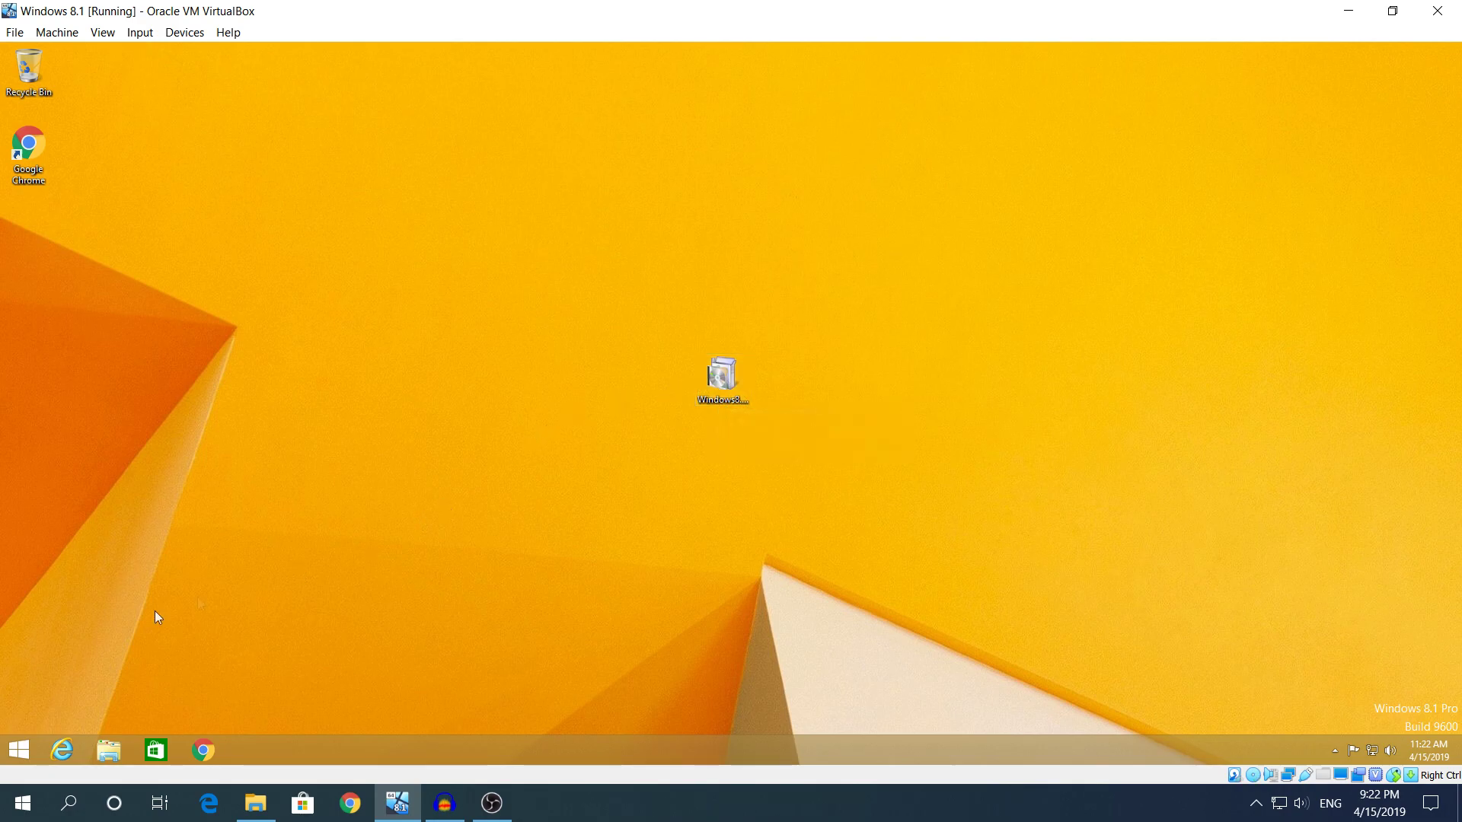
# Step: Open Control Panel's Windows Update page under System and Security
pyautogui.click(15, 760)
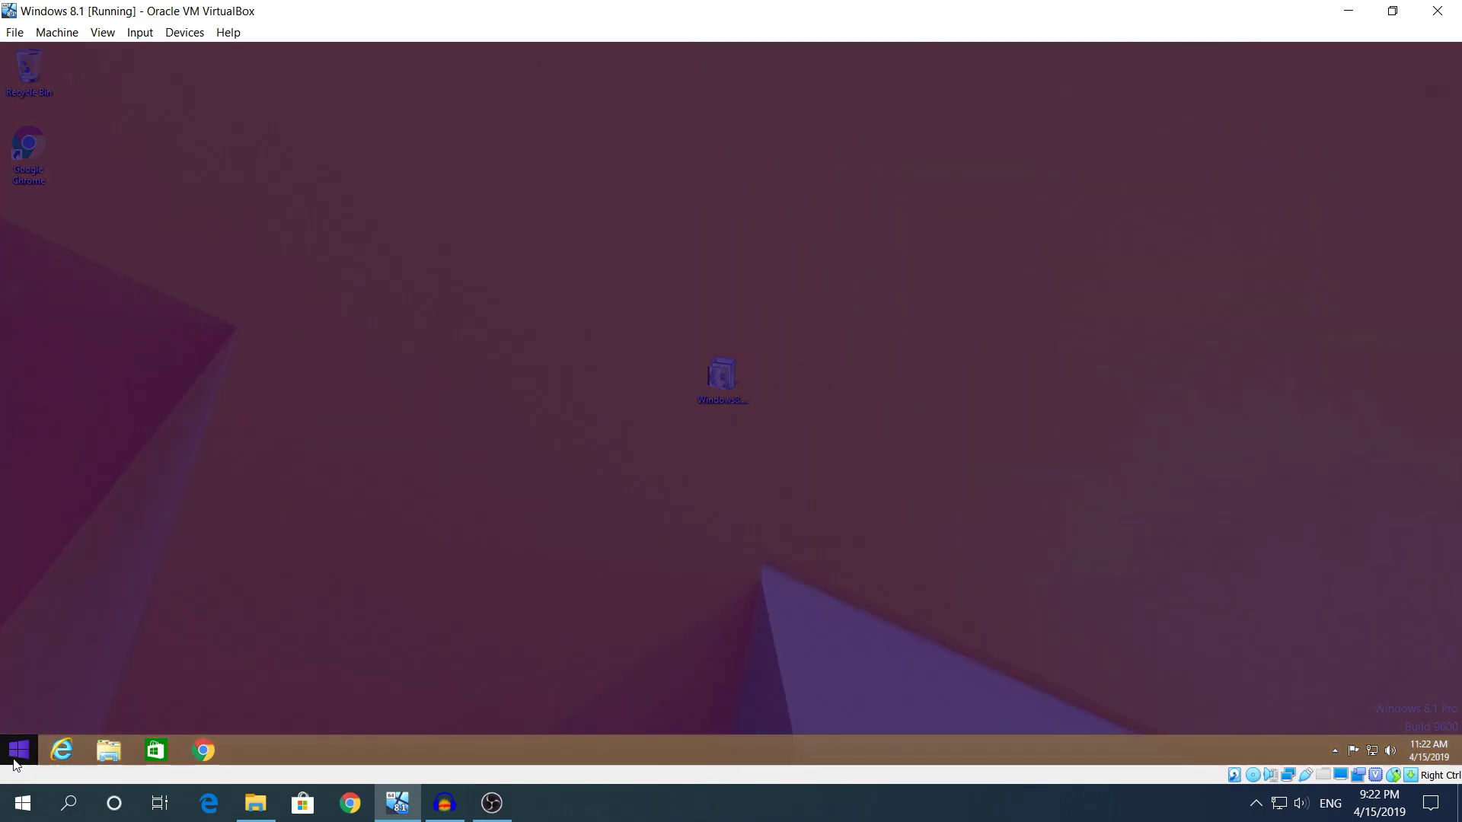
pyautogui.write('co')
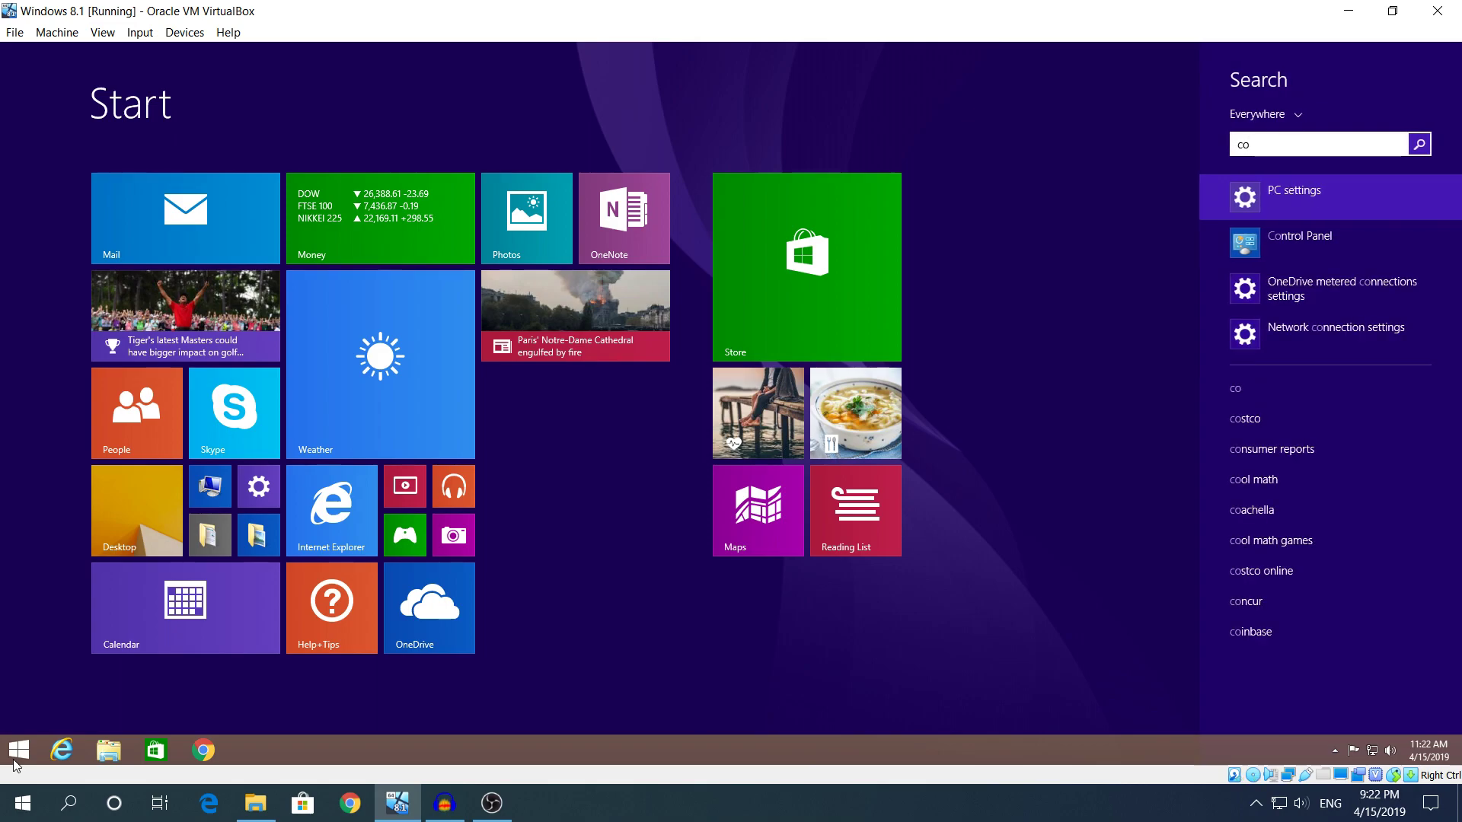
pyautogui.write('ntr')
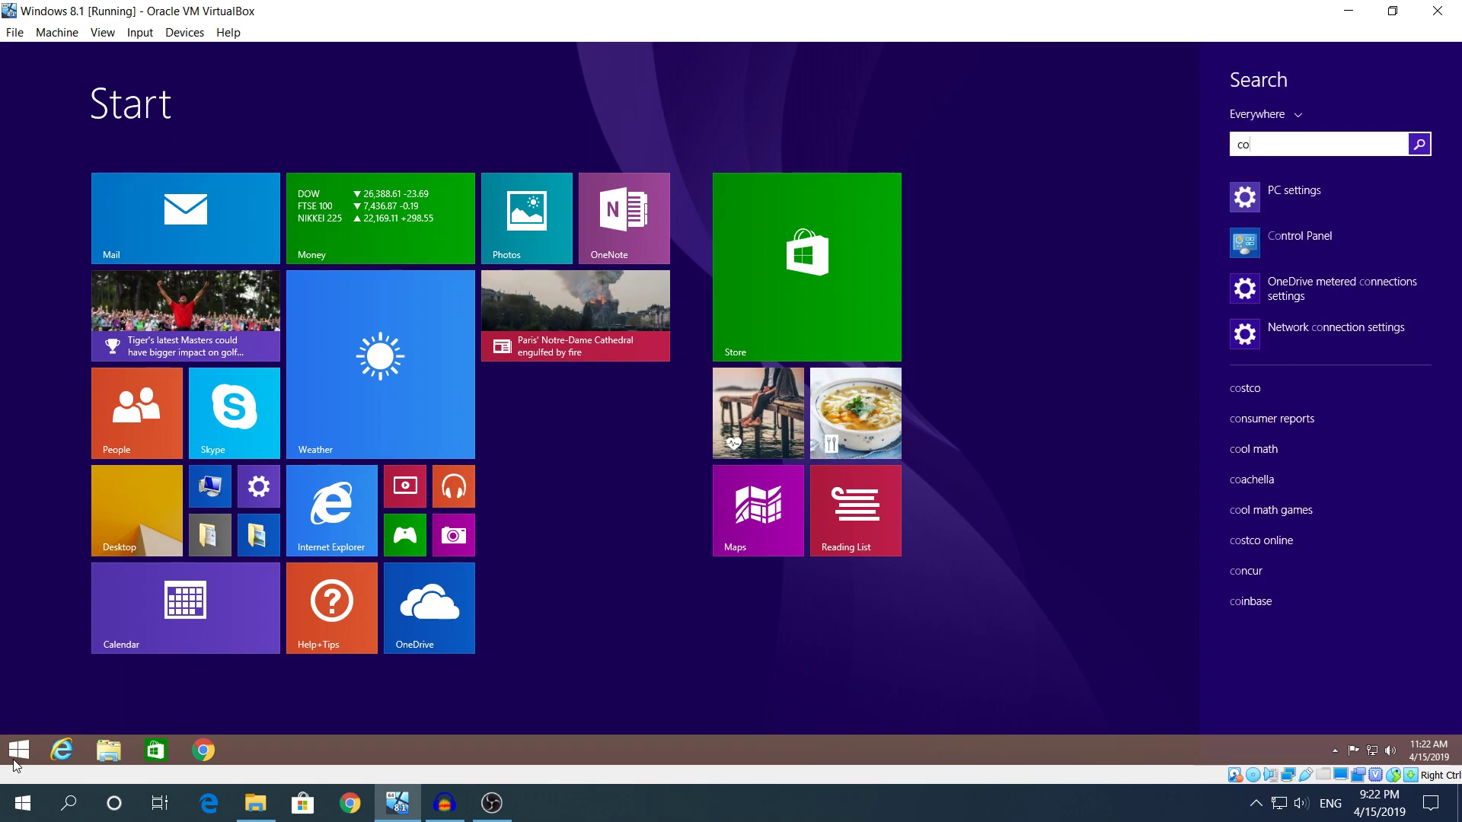
pyautogui.write('ol')
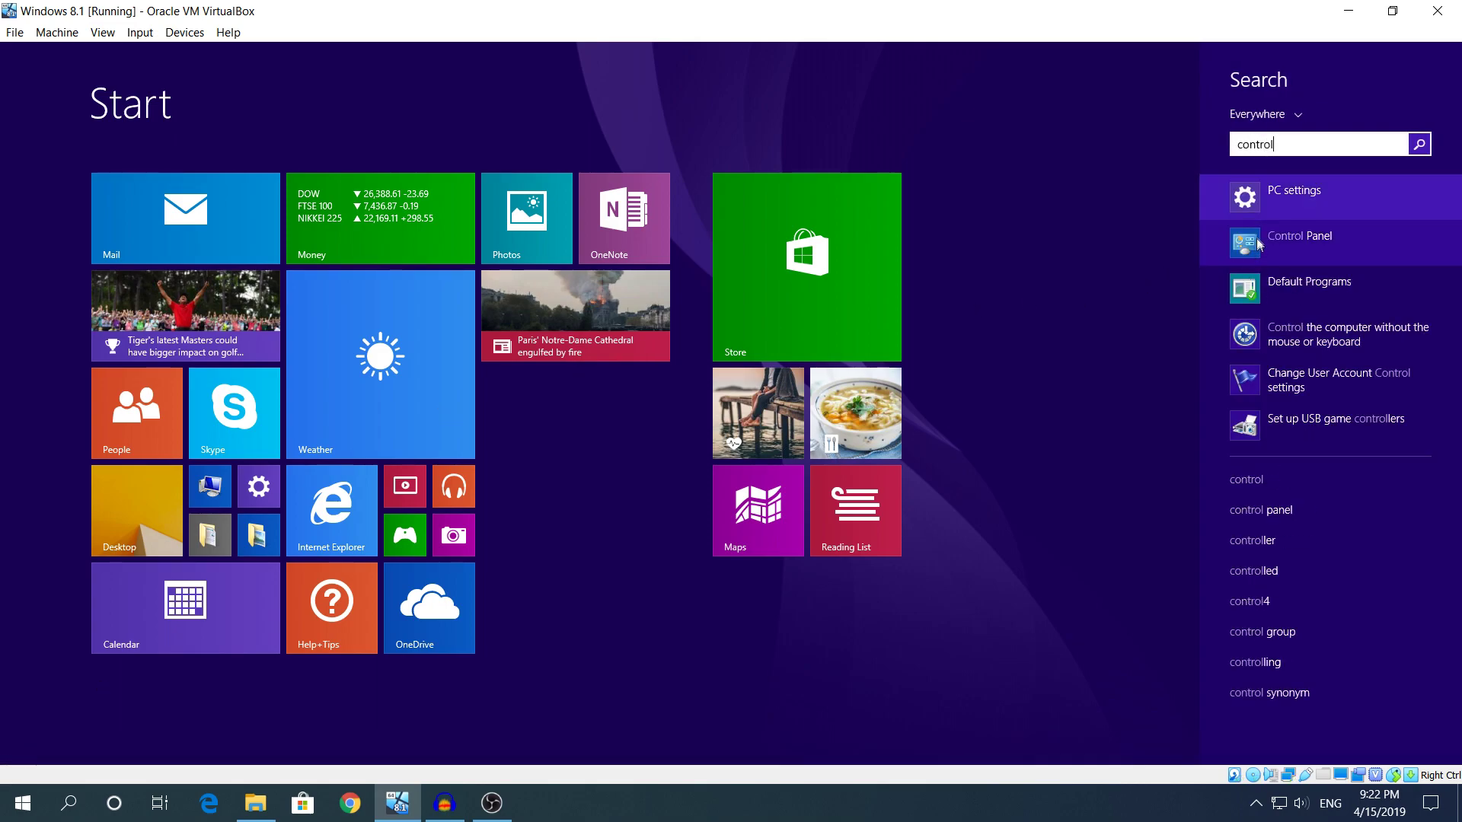
pyautogui.press('Return')
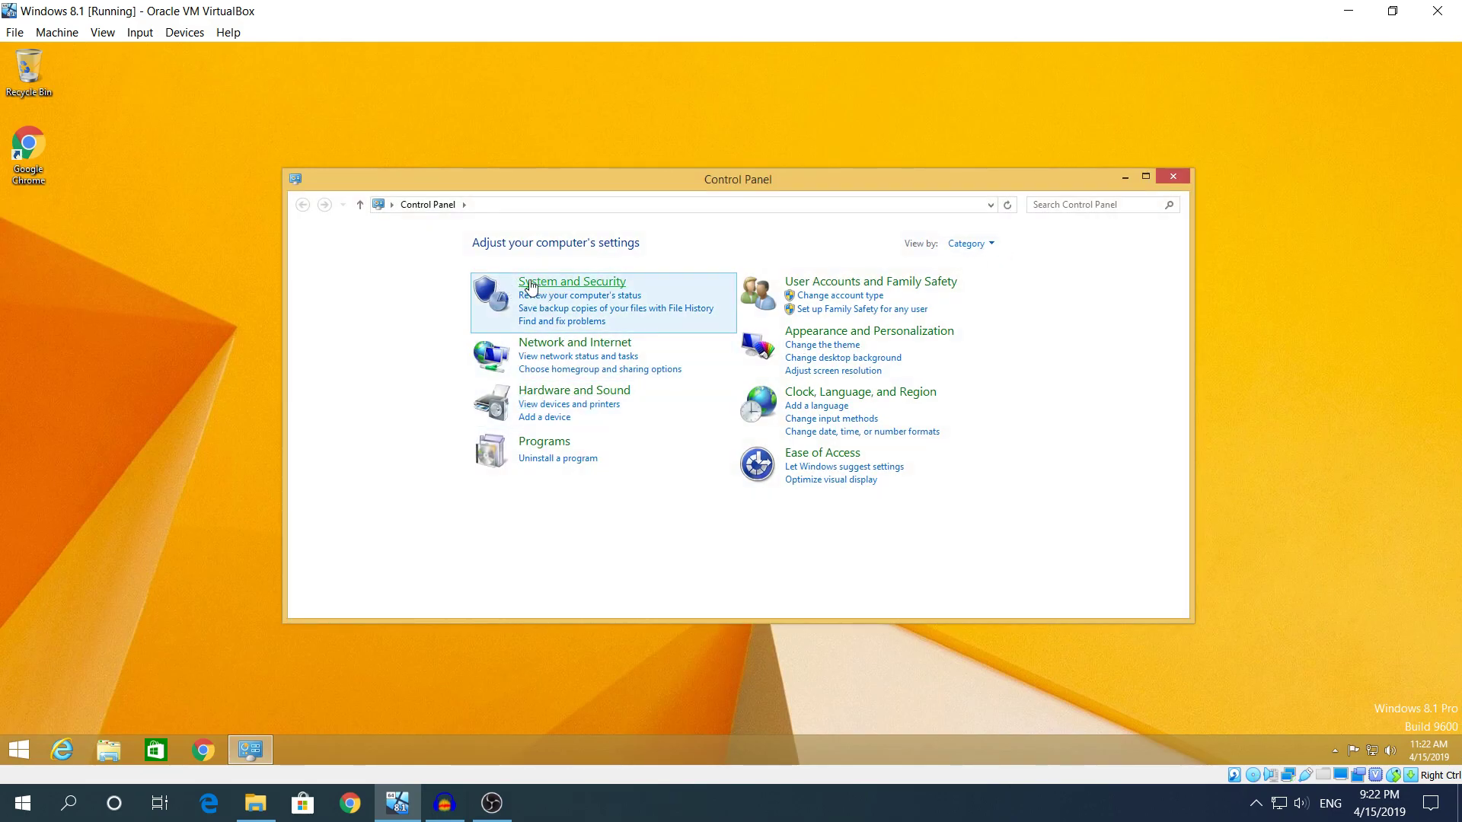
pyautogui.click(537, 281)
pyautogui.click(492, 375)
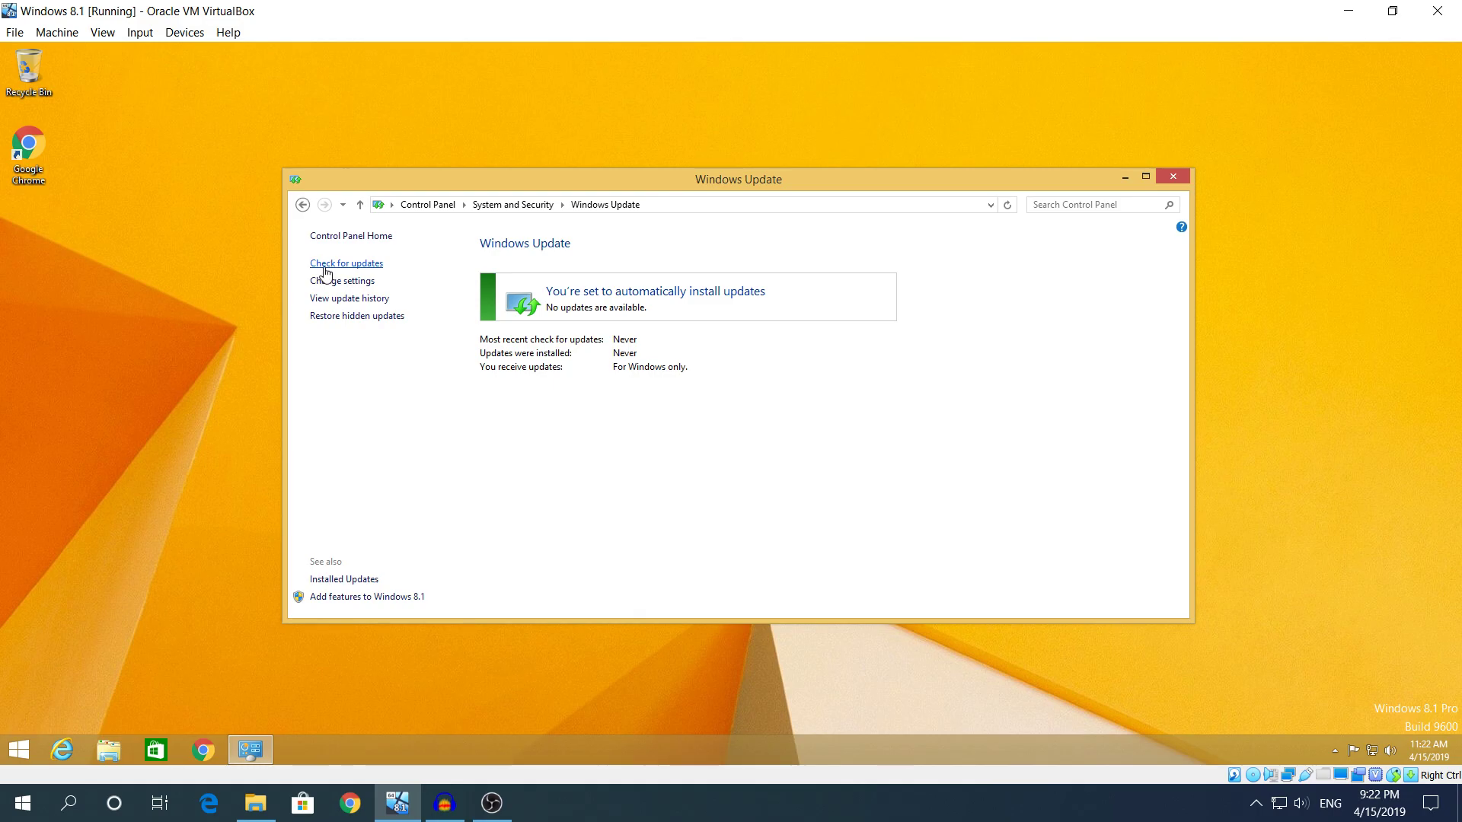
# Step: Set important updates to 'Never check for updates', save, and minimize Windows Update to reach the package
pyautogui.click(326, 283)
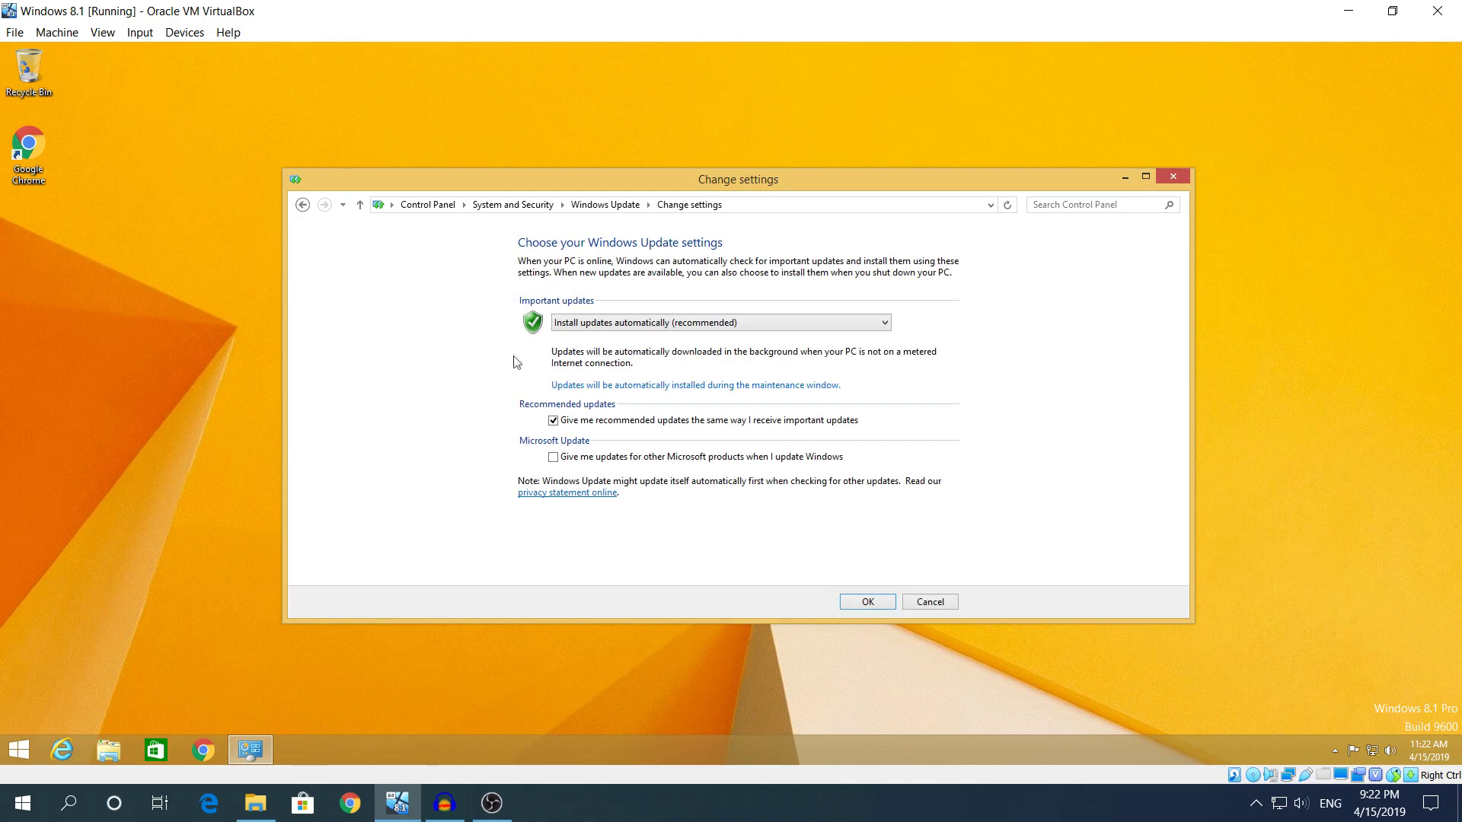
pyautogui.click(639, 325)
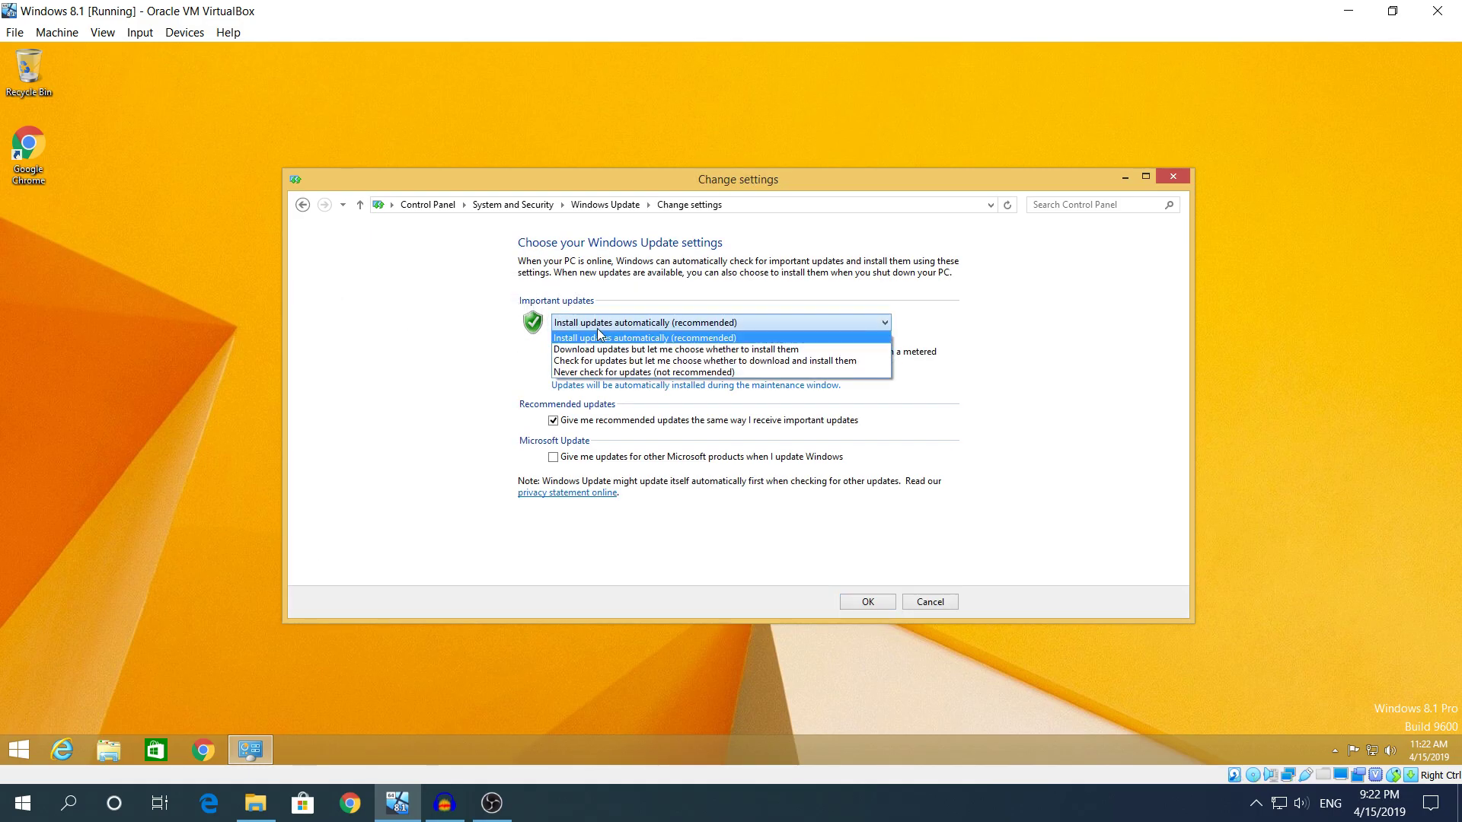
pyautogui.click(582, 373)
pyautogui.click(865, 600)
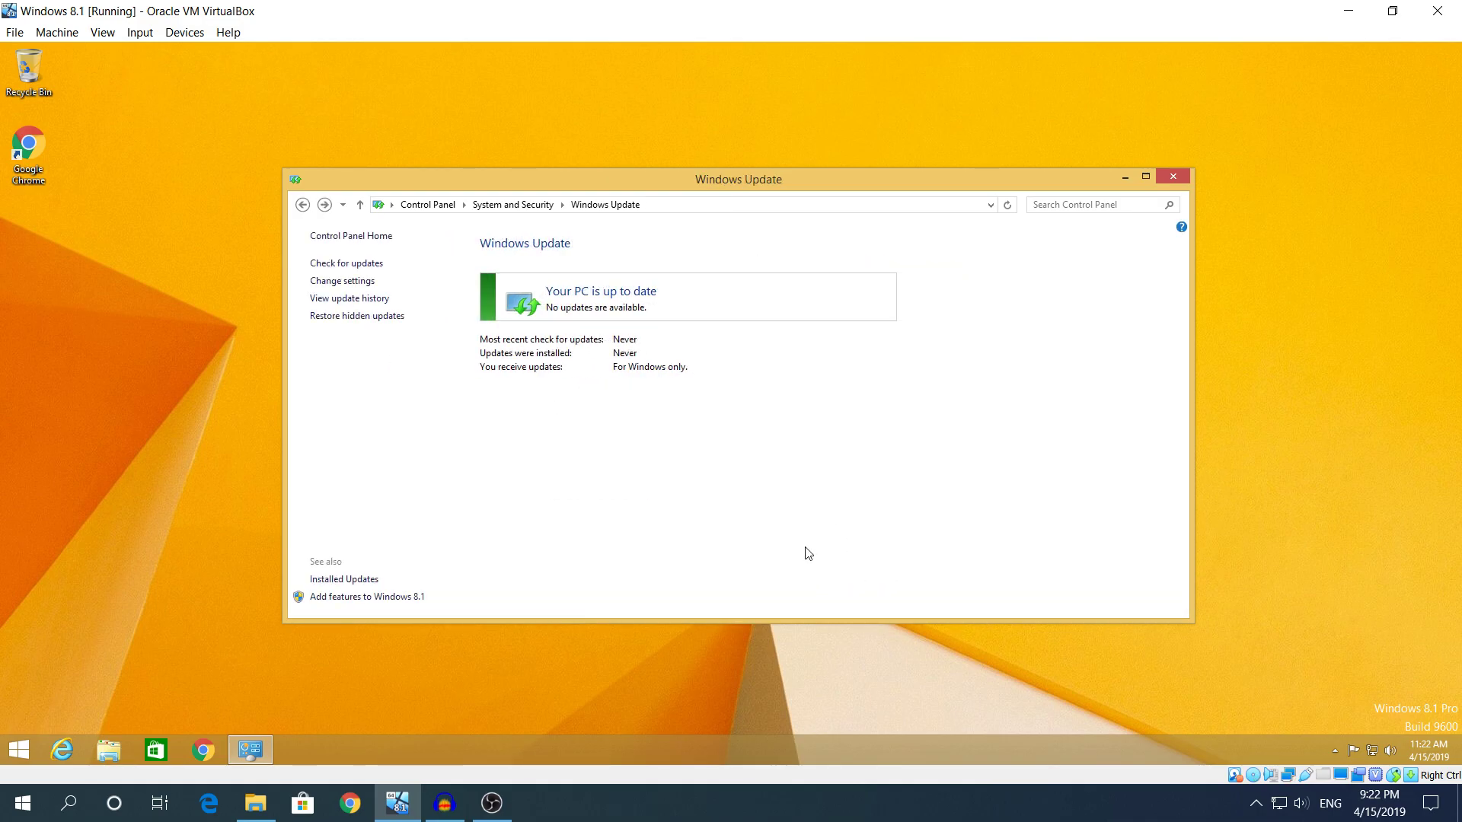
pyautogui.click(1171, 176)
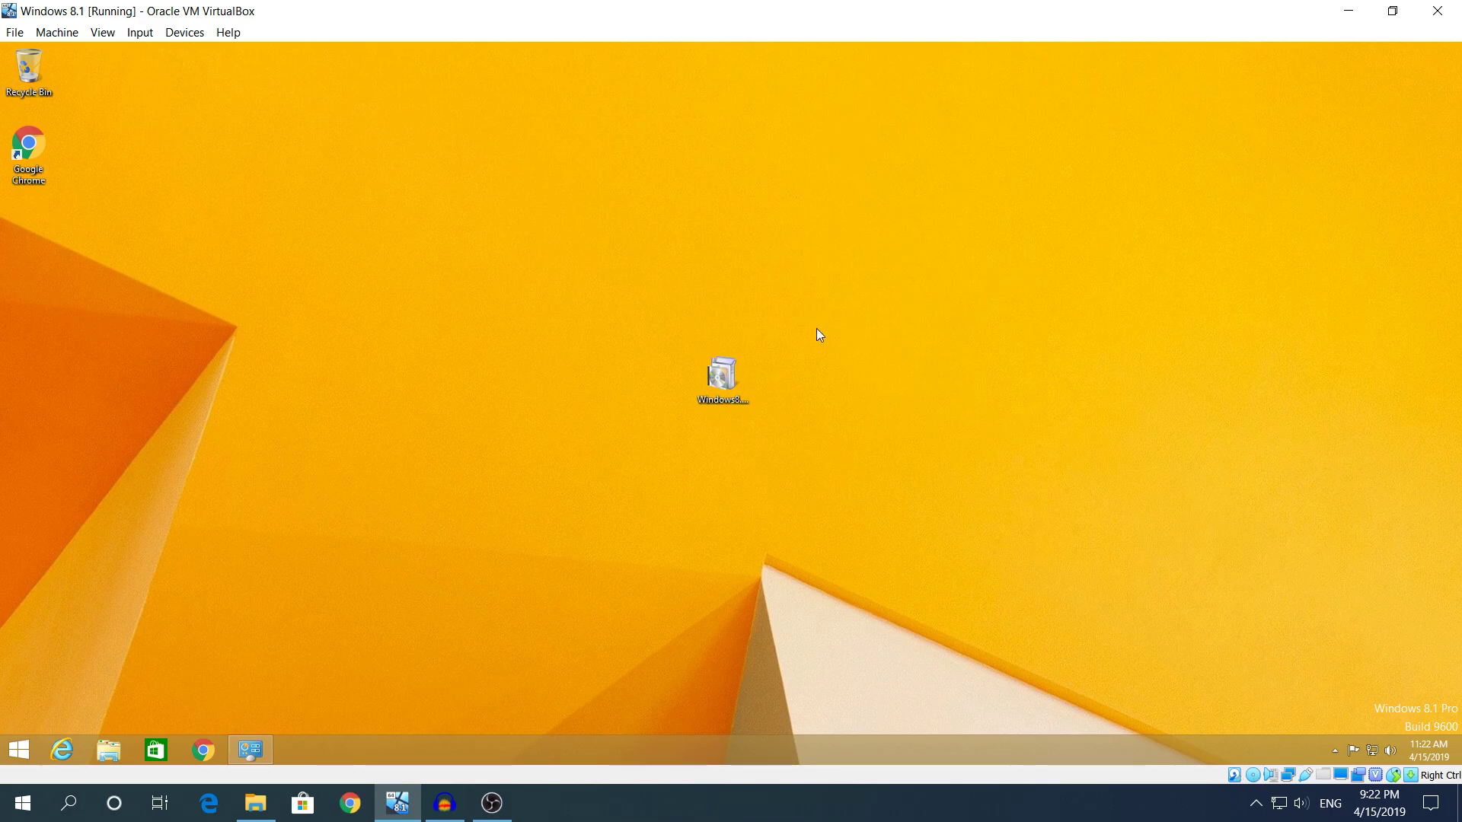
pyautogui.click(718, 387)
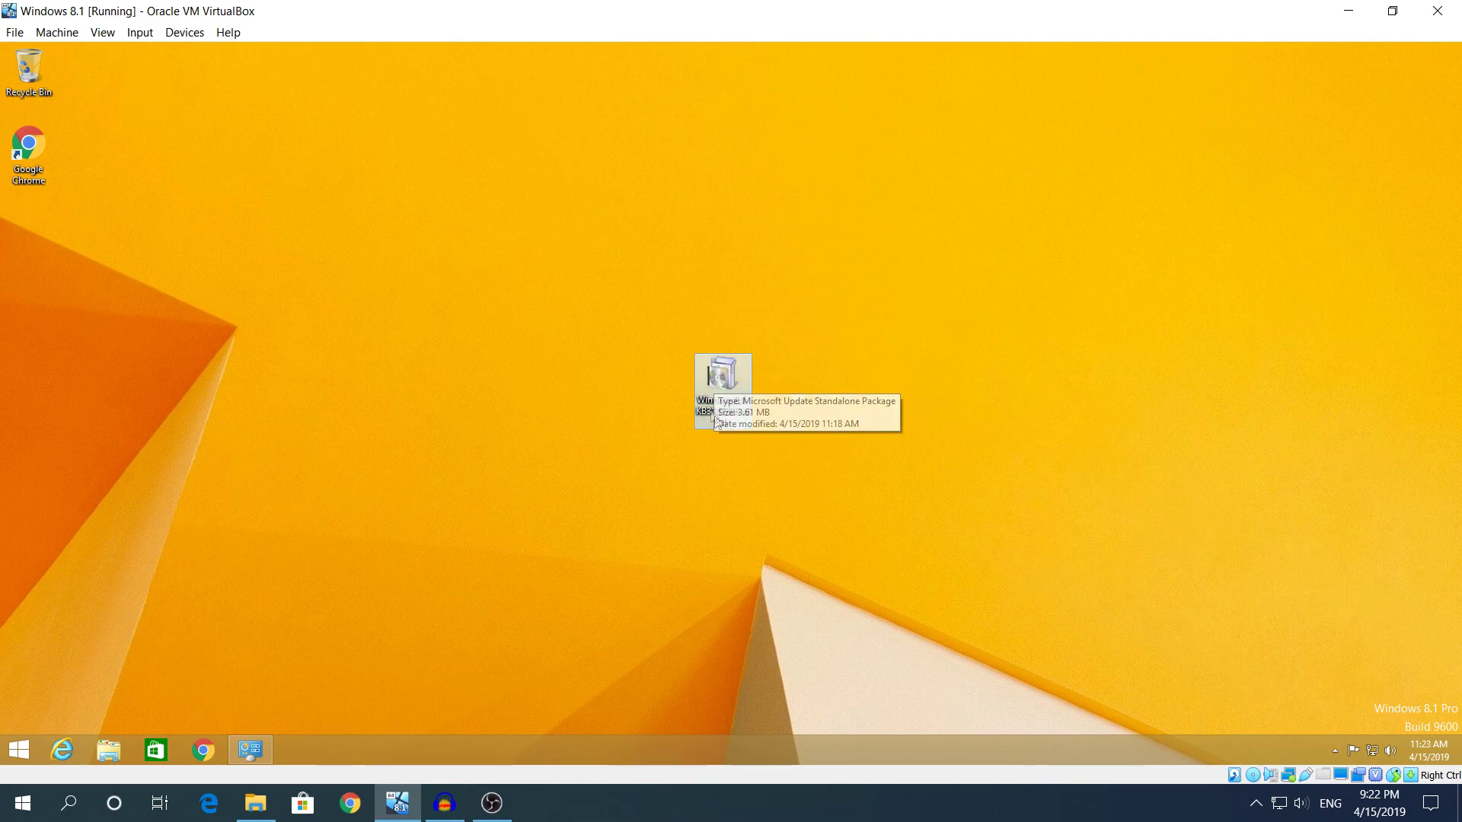
# Step: Reopen the Windows Update settings page and cancel without changing the important-updates option
pyautogui.doubleClick(718, 390)
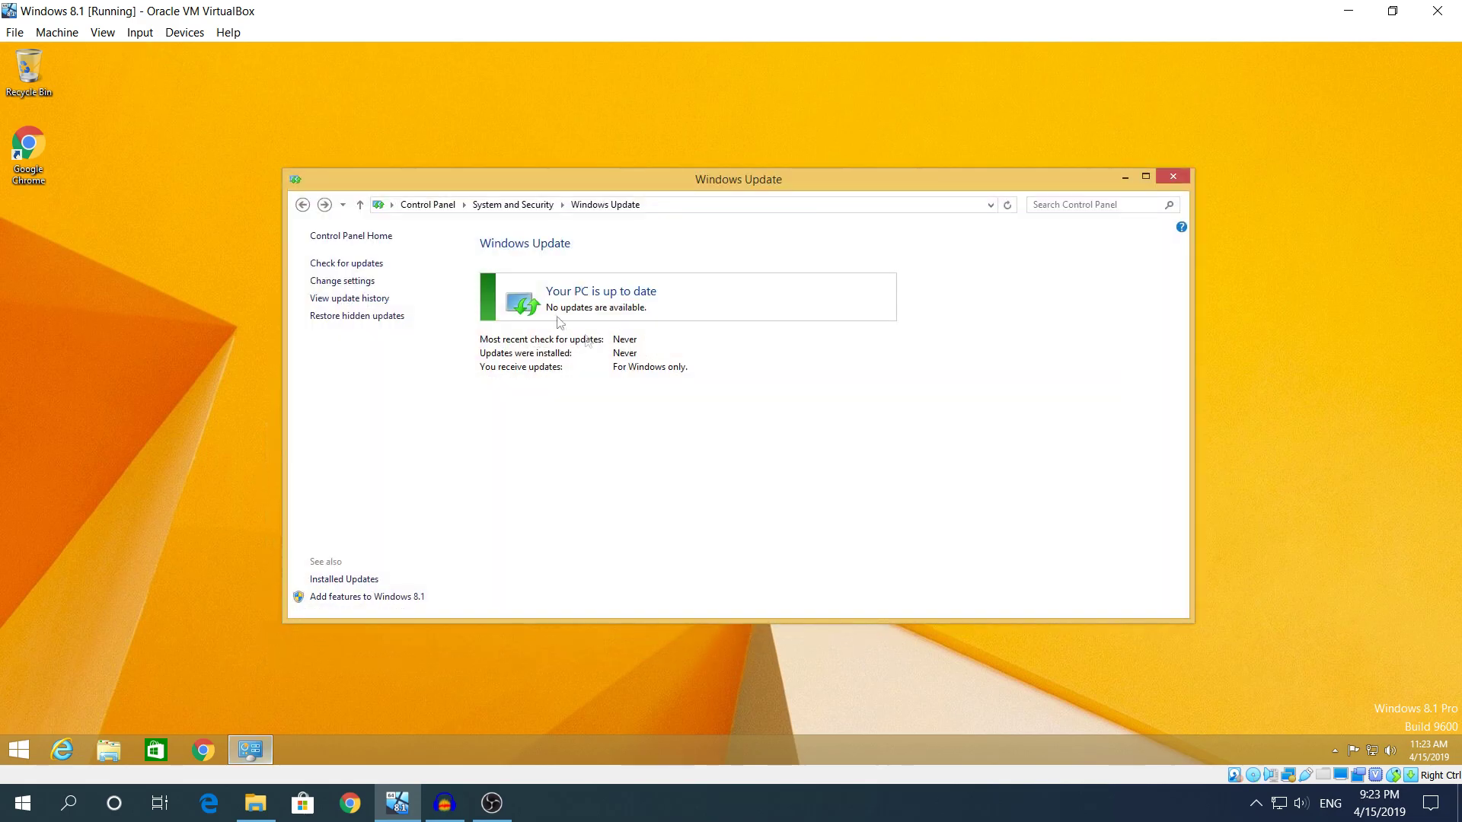
pyautogui.click(357, 281)
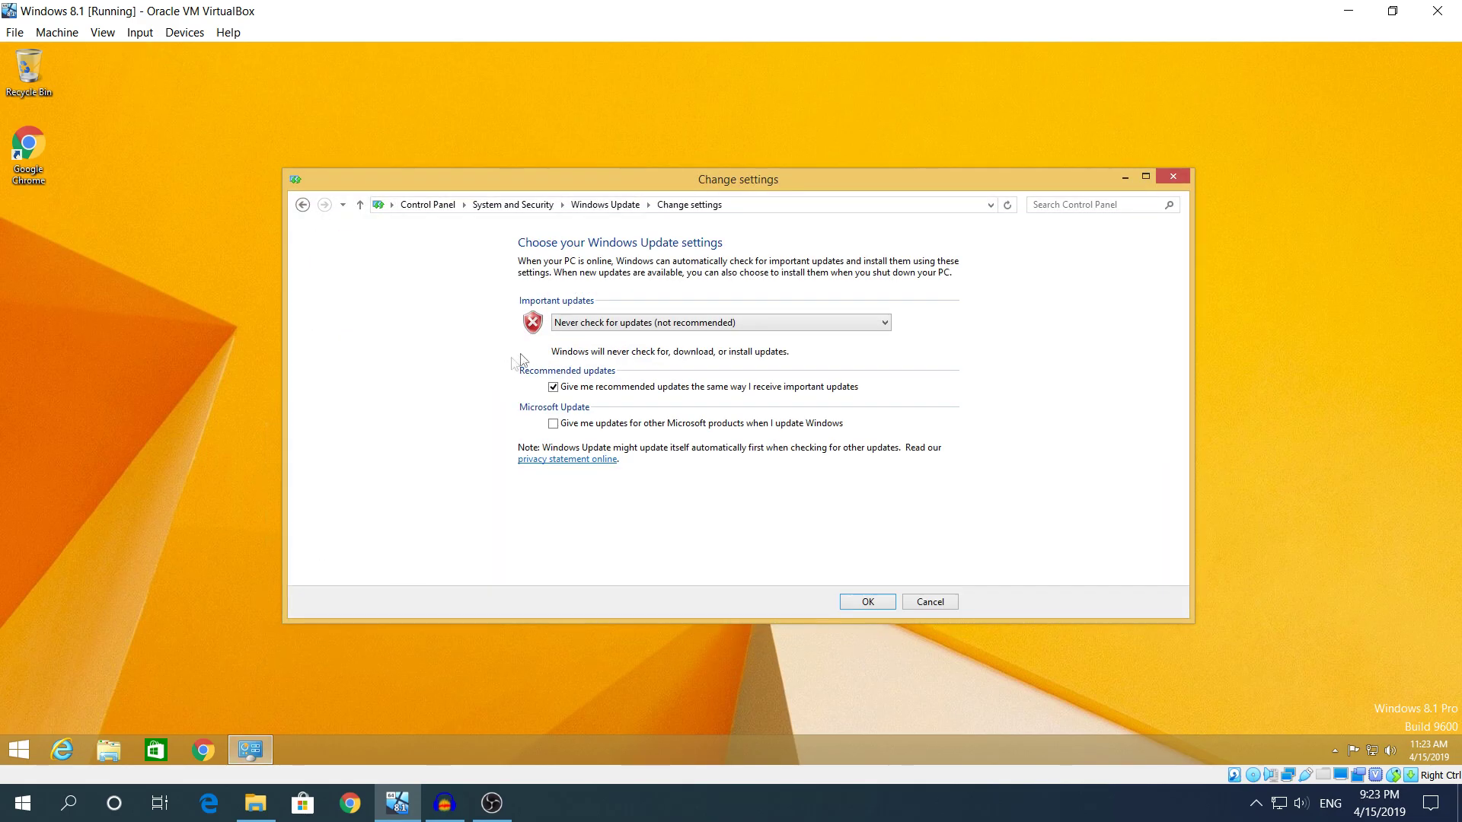
pyautogui.click(578, 325)
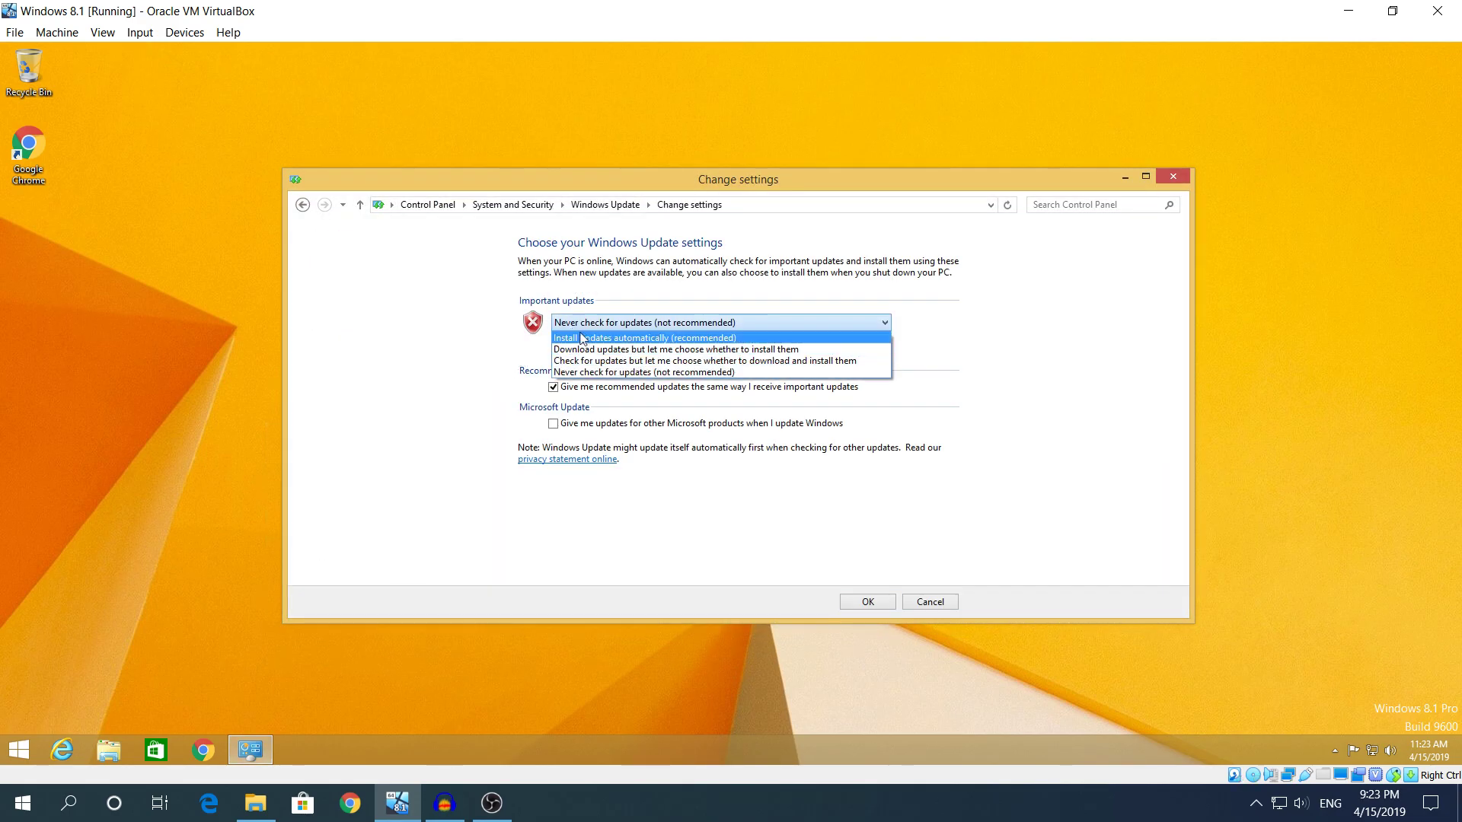
pyautogui.click(629, 323)
pyautogui.click(951, 603)
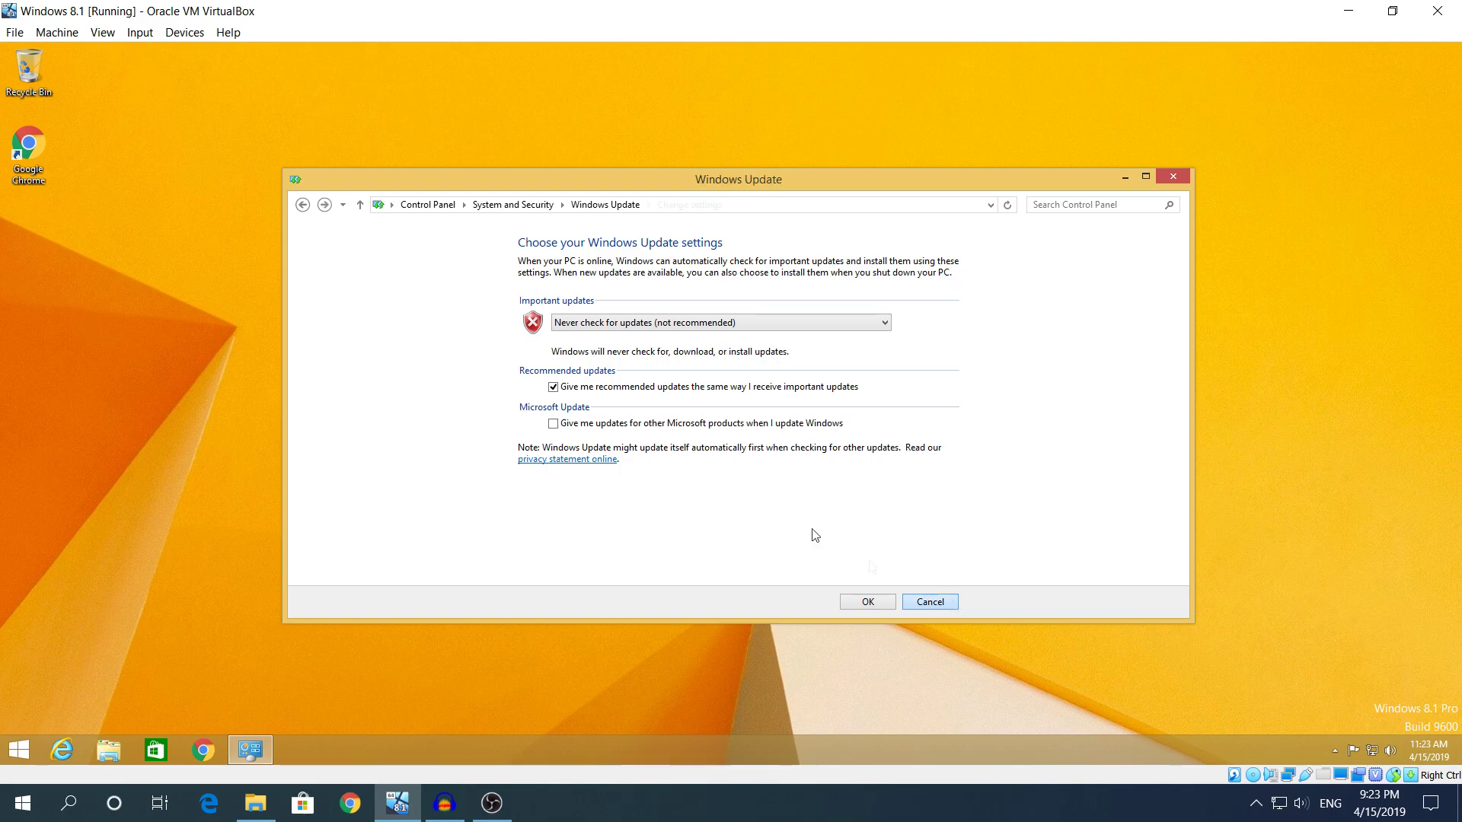
# Step: Minimize Windows Update and run the KB3112336 .msu package, allowing it past the security warning
pyautogui.click(1124, 178)
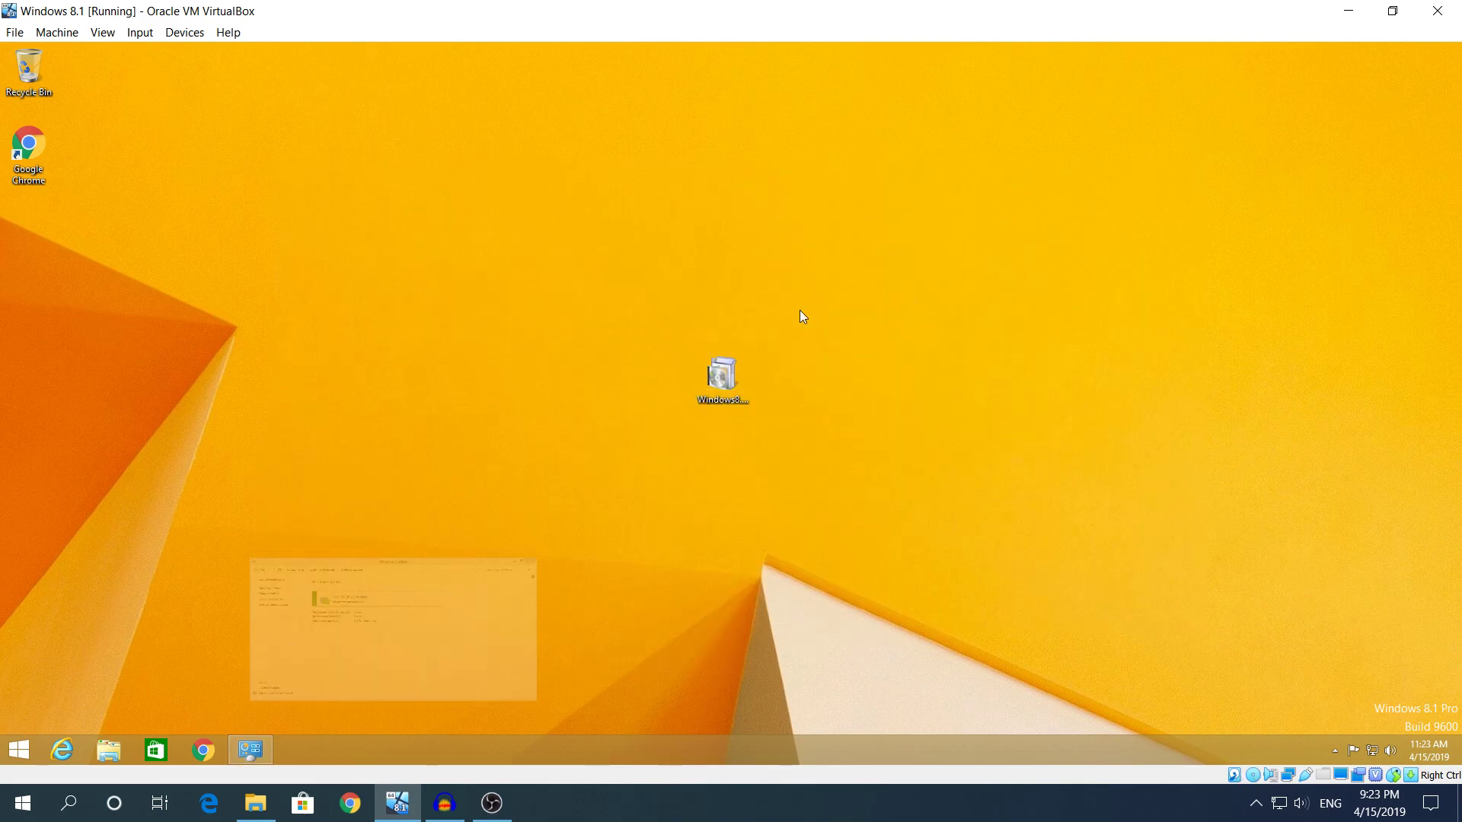
pyautogui.doubleClick(741, 366)
pyautogui.click(777, 413)
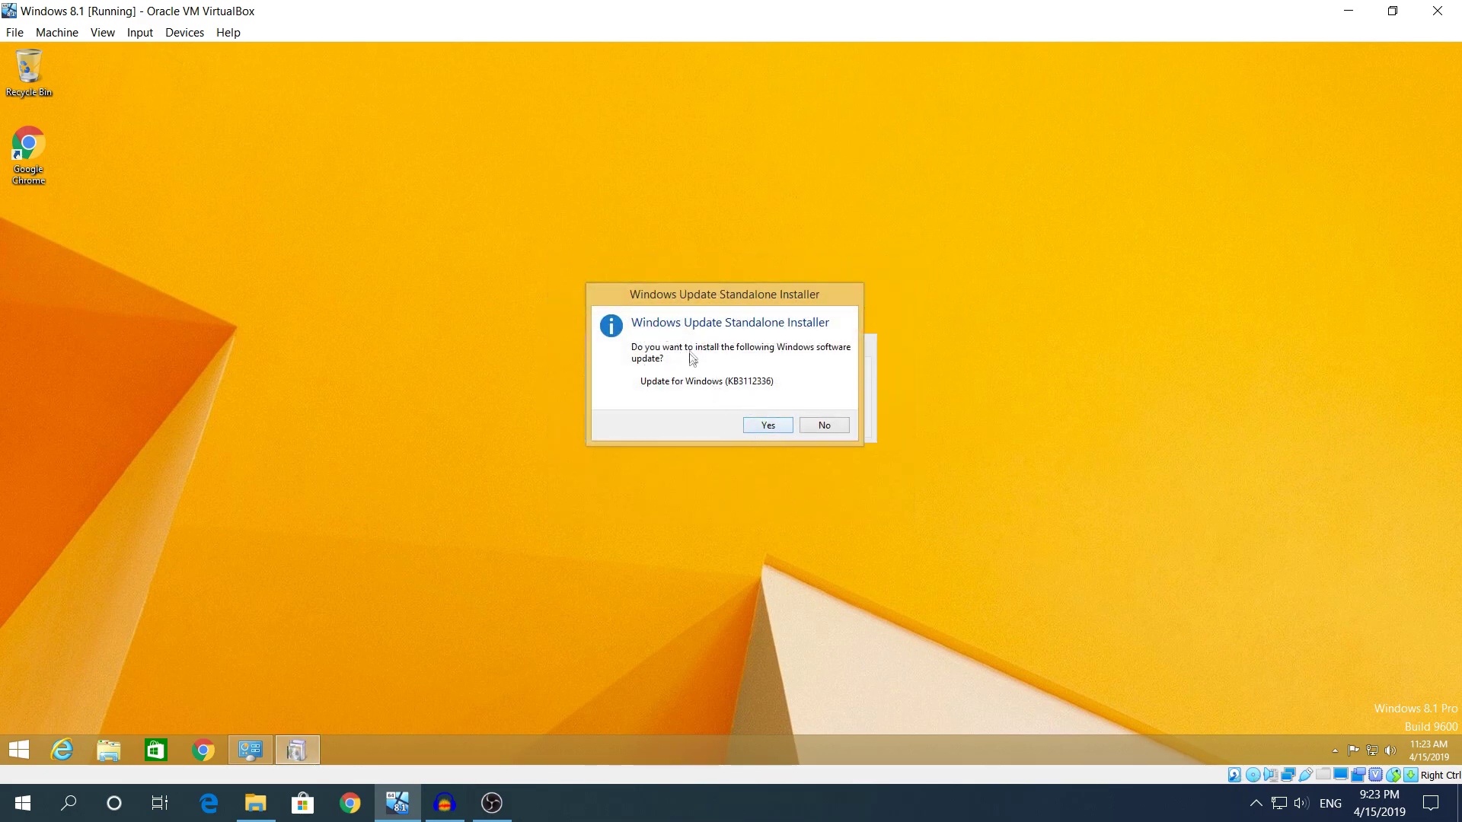
# Step: Install update KB3112336 and restart the PC once installation completes
pyautogui.click(765, 425)
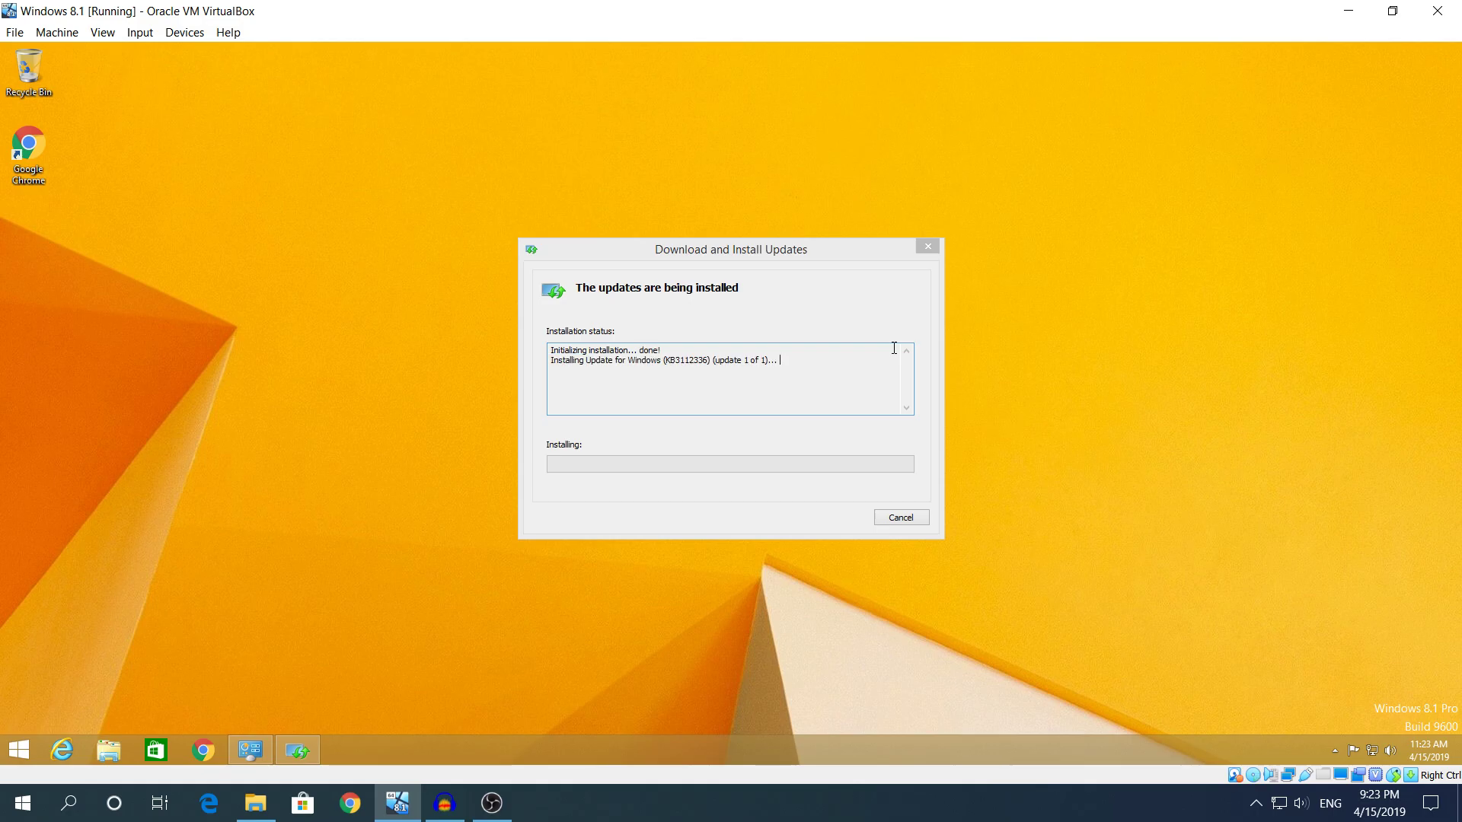
pyautogui.click(916, 337)
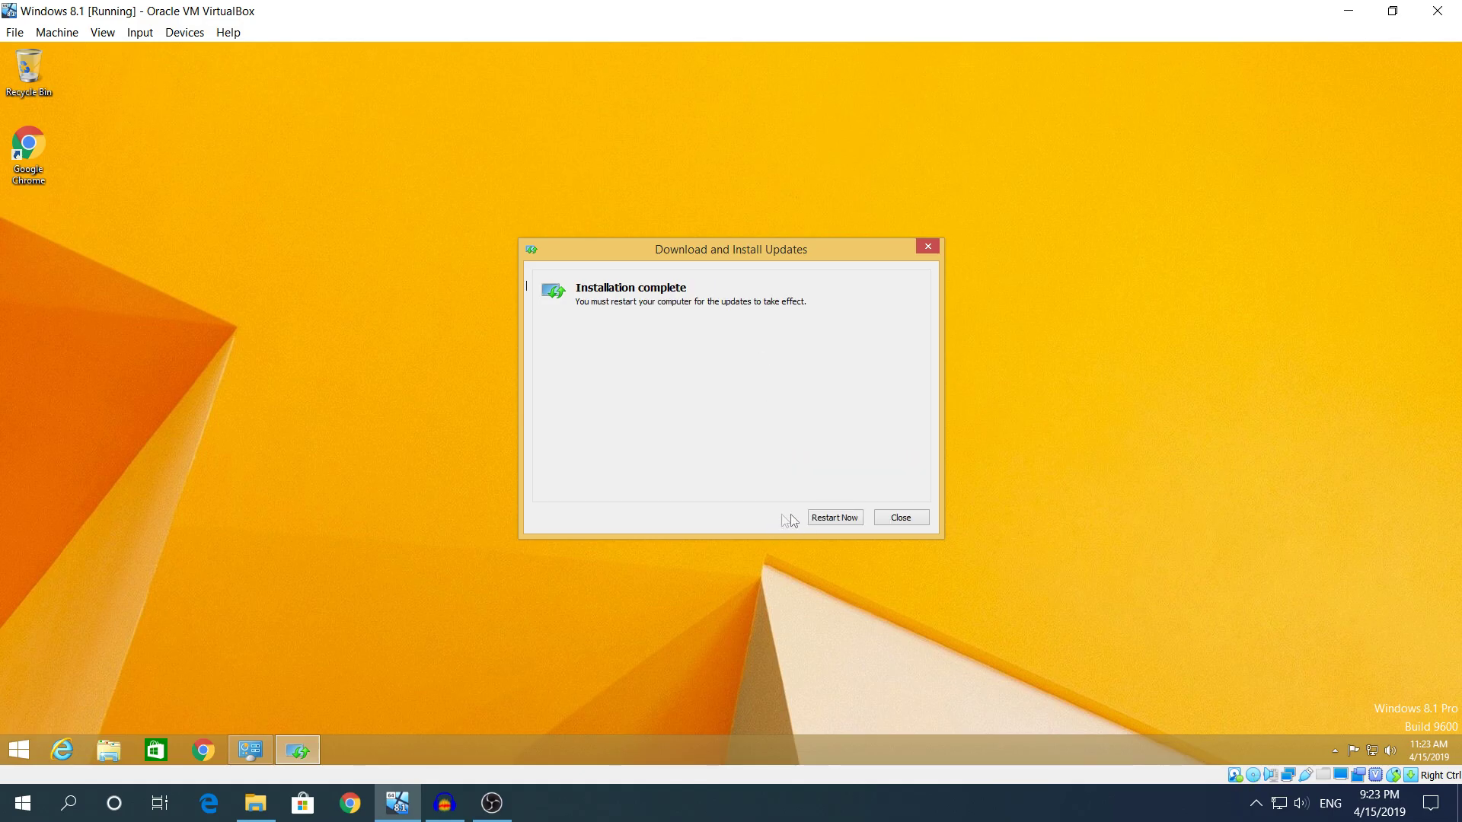
pyautogui.click(821, 523)
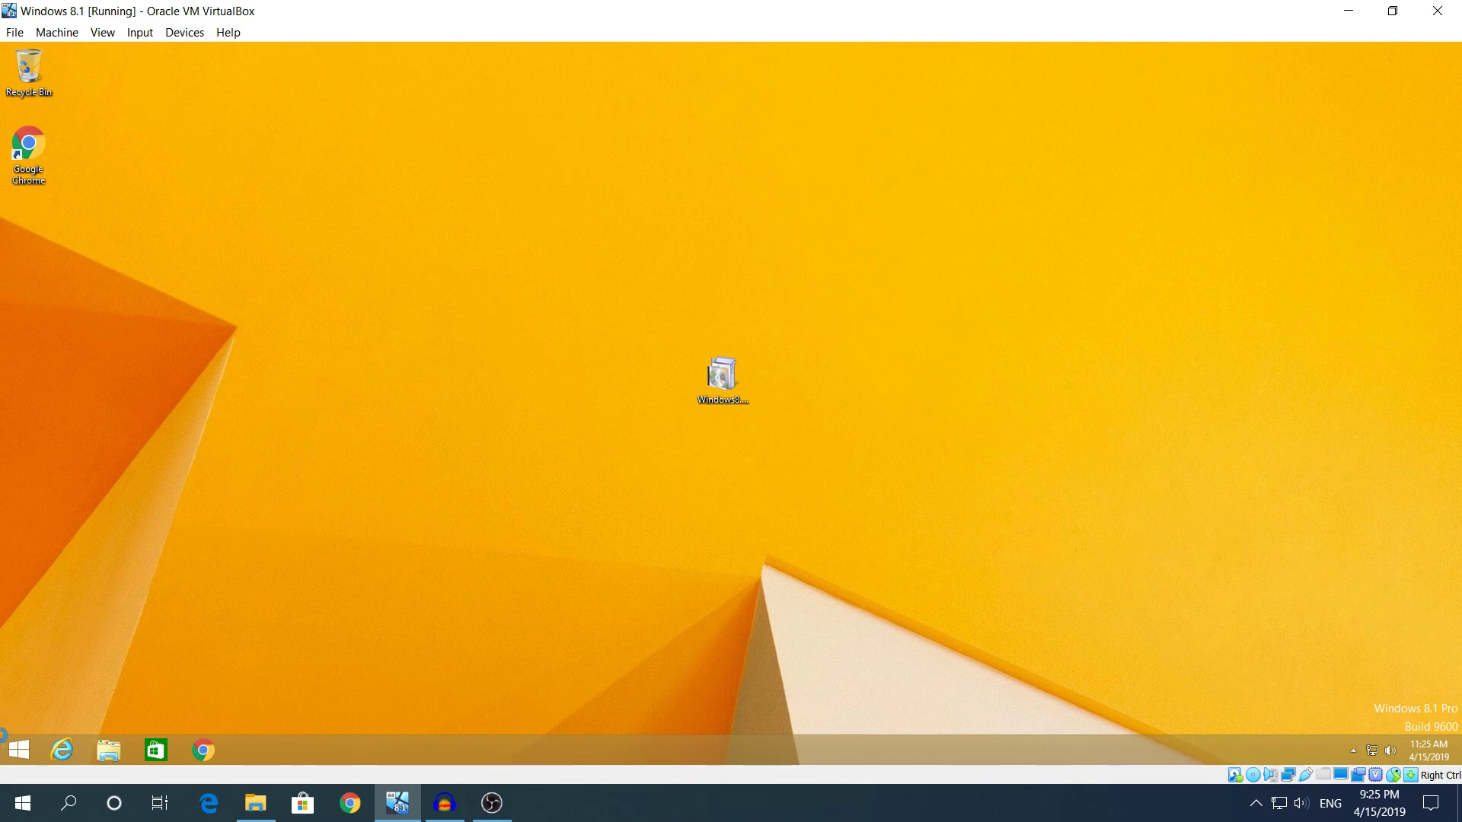
# Step: Open Control Panel via the 'control' search and go to System and Security > Windows Update
pyautogui.click(17, 747)
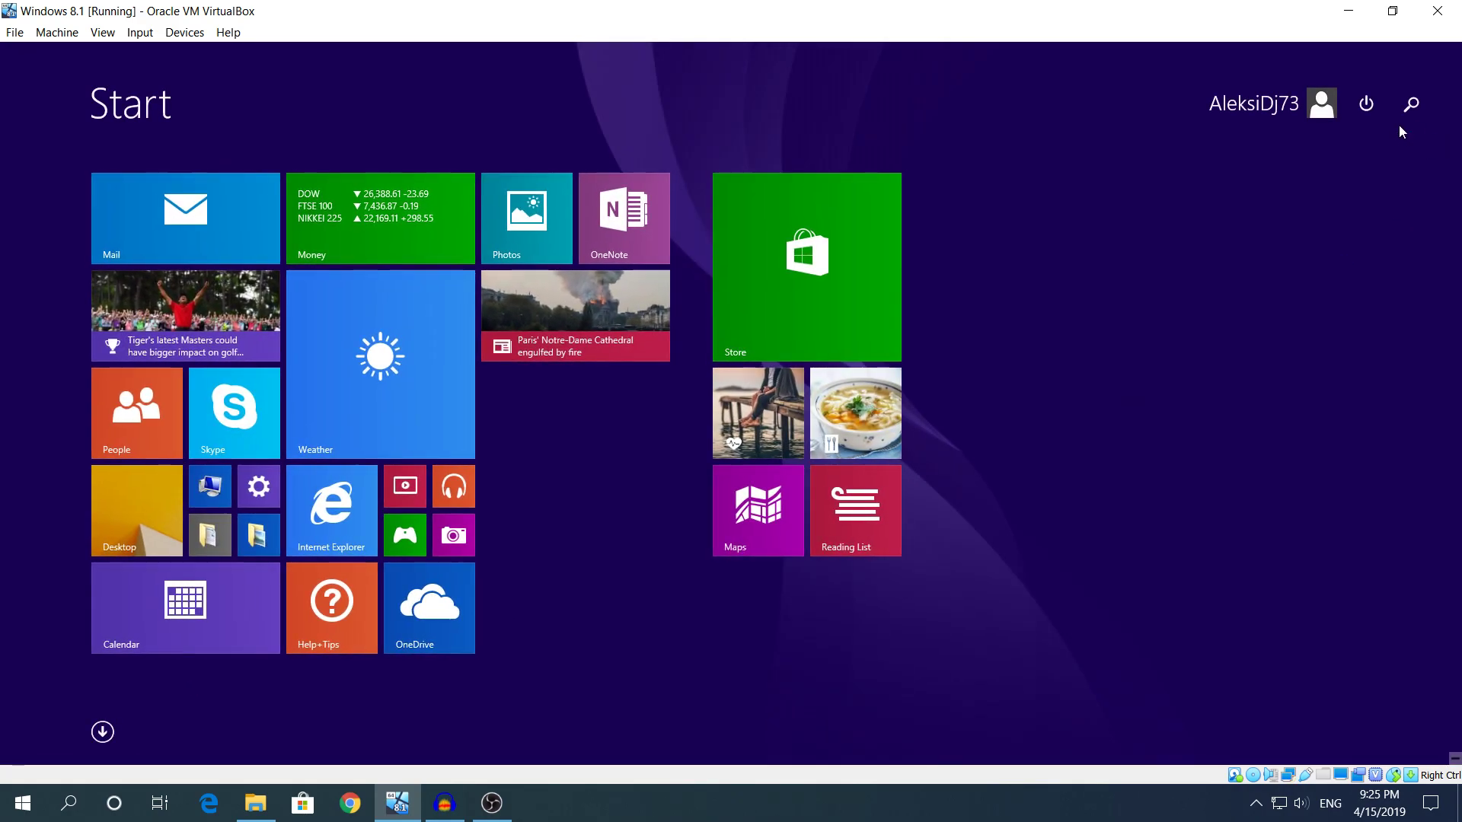
pyautogui.write('control')
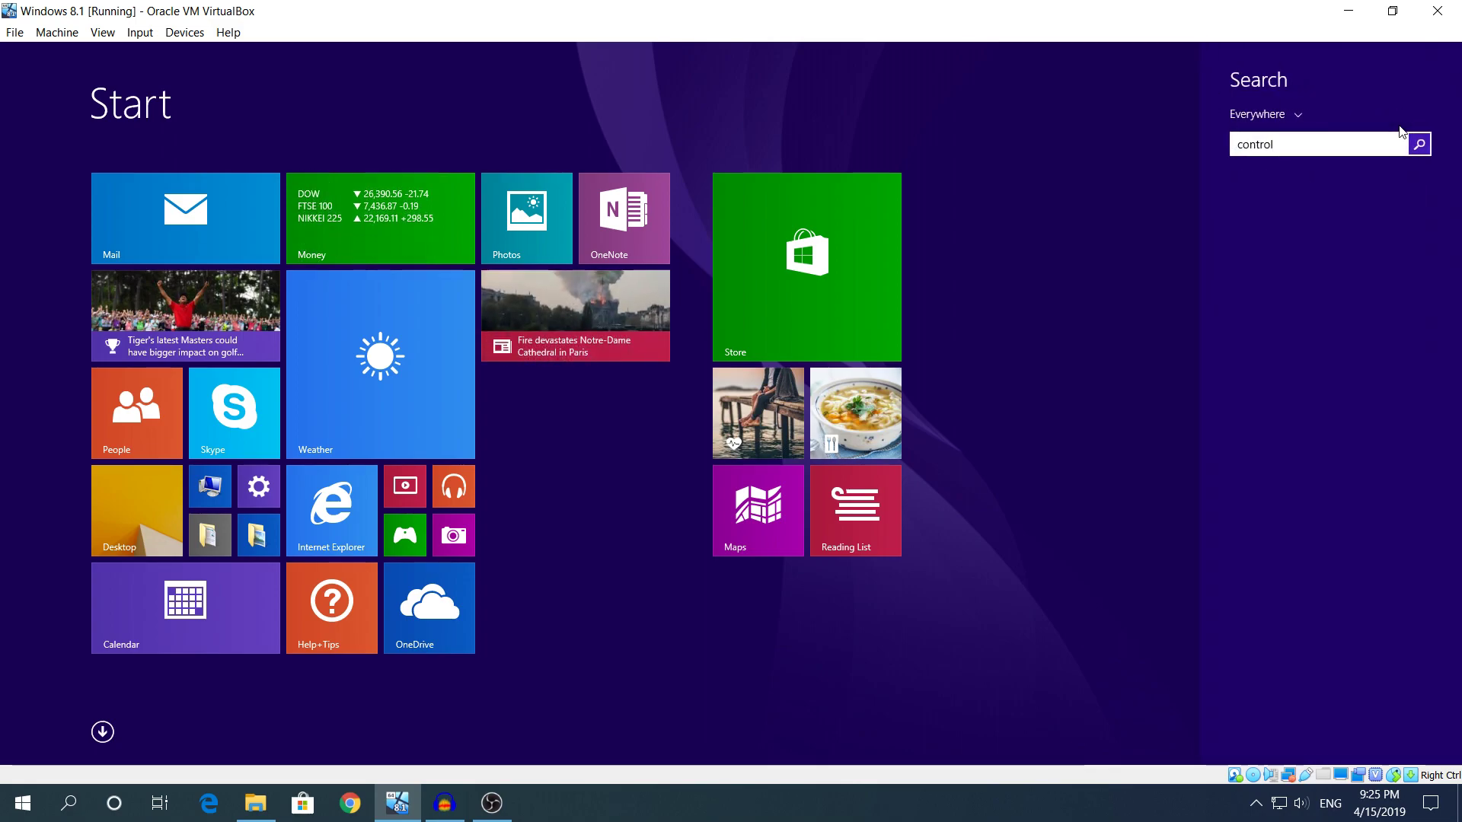
pyautogui.press('Return')
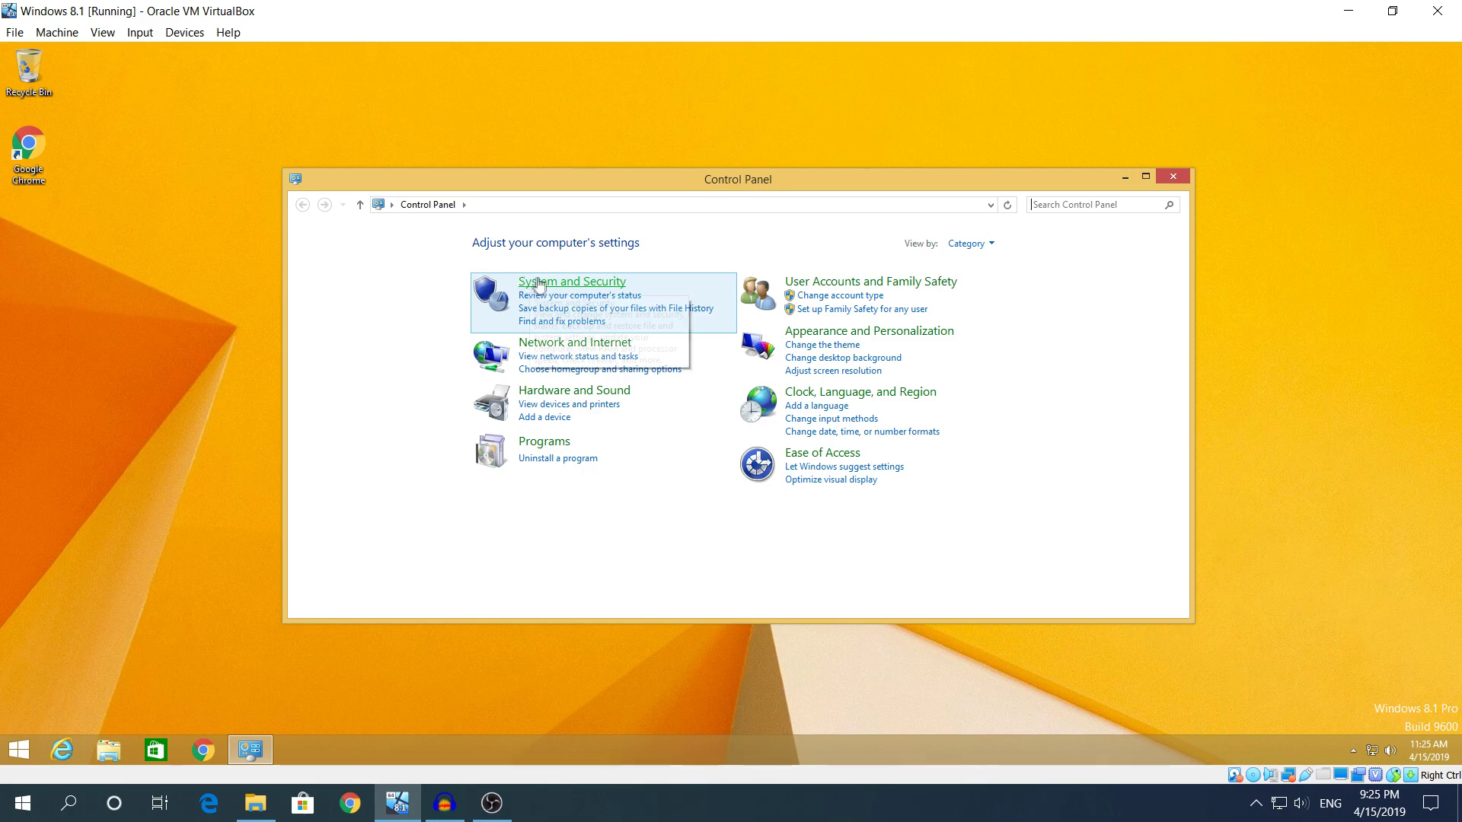
pyautogui.click(512, 289)
pyautogui.click(533, 374)
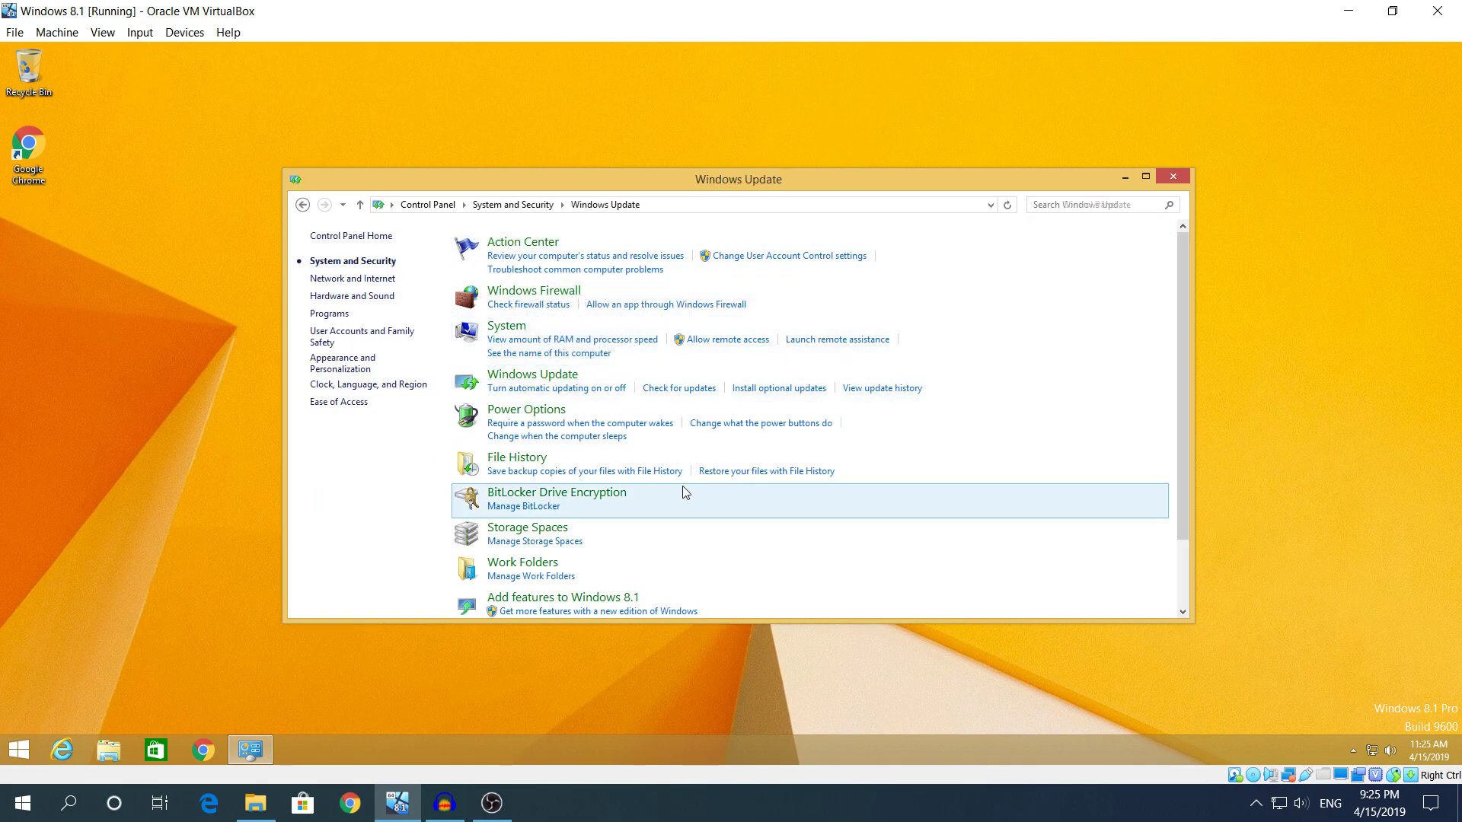
# Step: Set important updates to 'Install updates automatically' and save to start checking
pyautogui.click(362, 281)
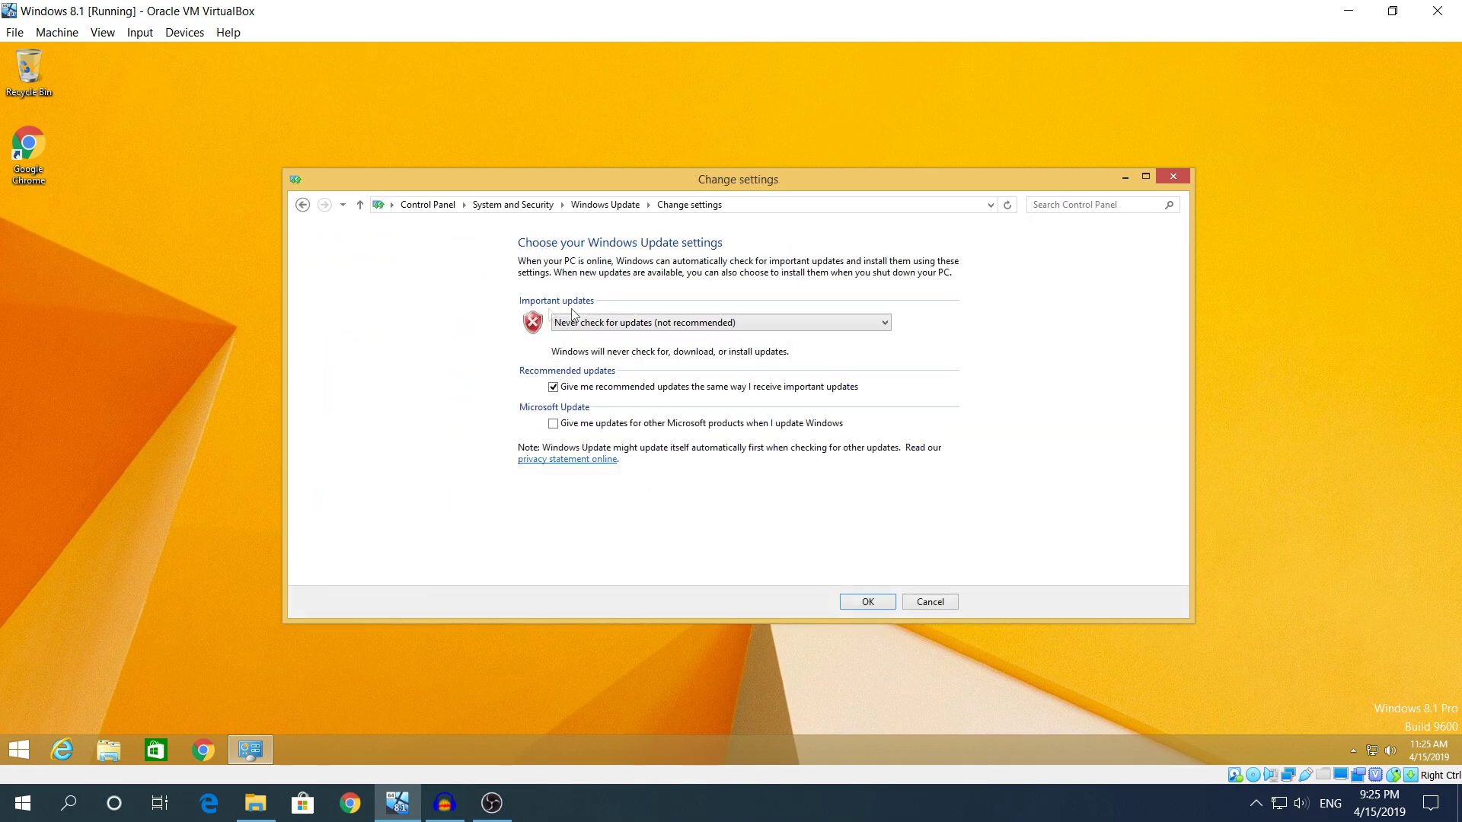
pyautogui.click(604, 323)
pyautogui.click(597, 335)
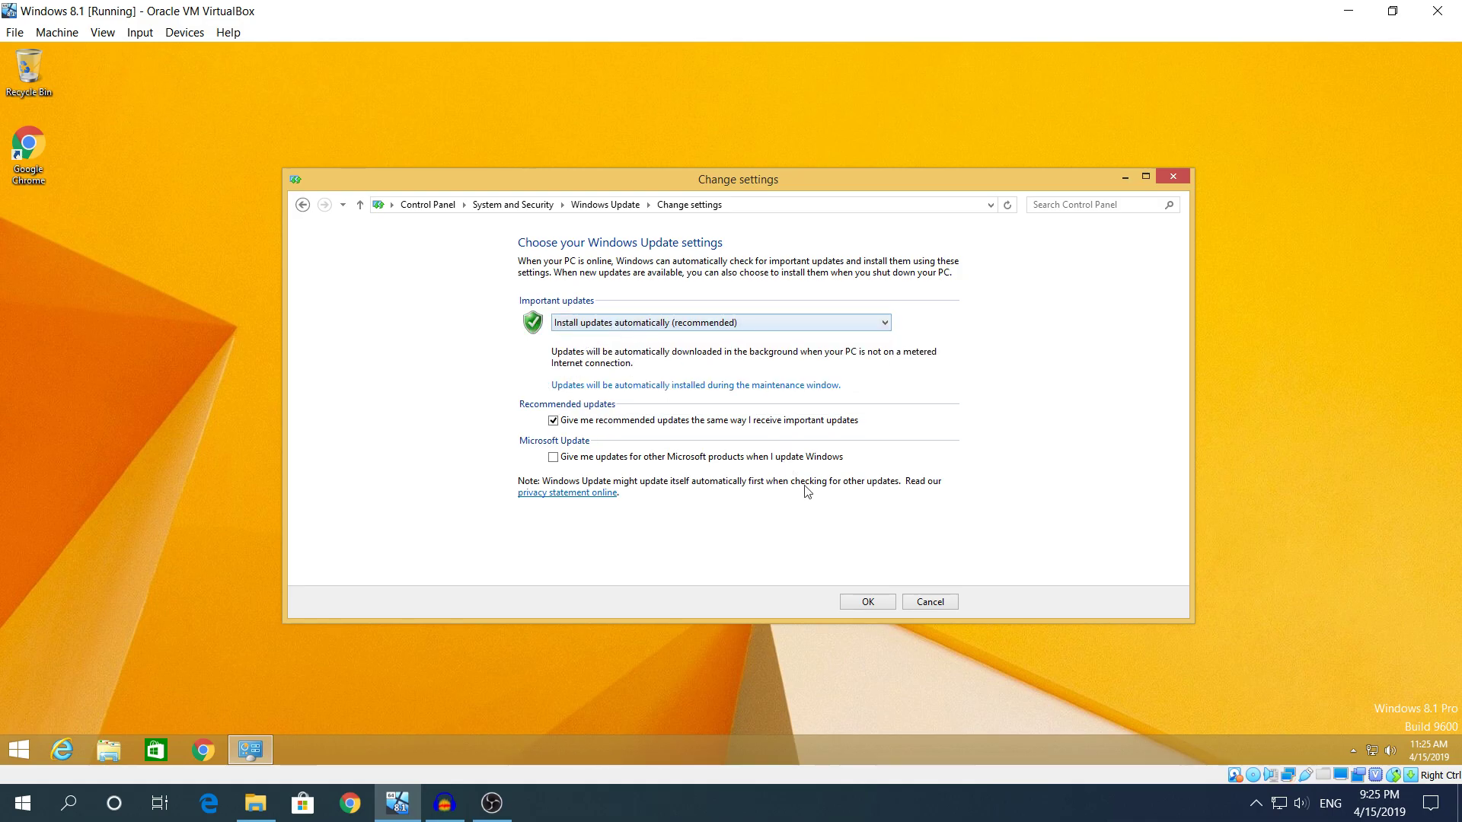
pyautogui.click(882, 606)
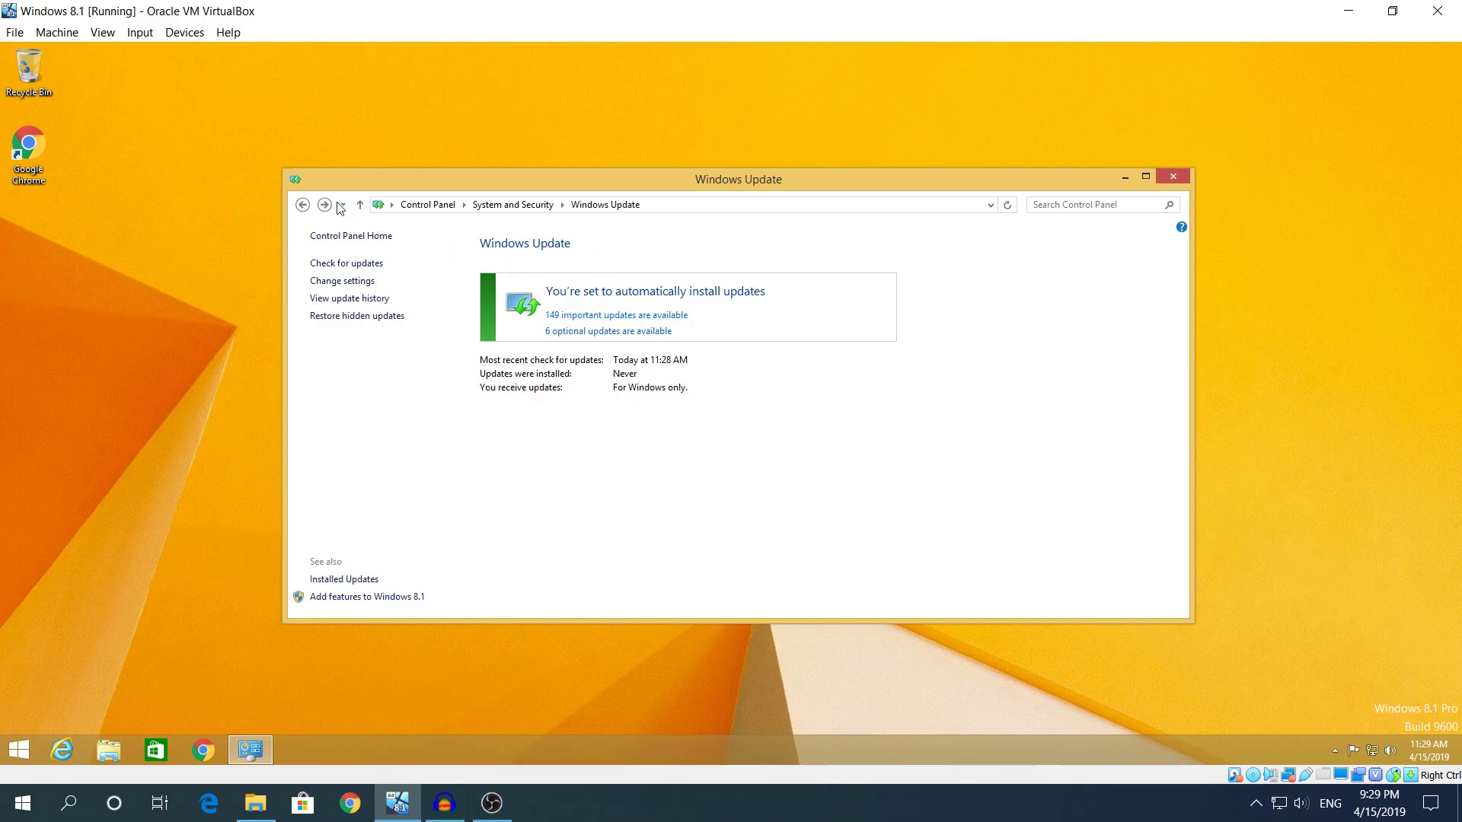
# Step: Go back to System and Security and forward to Windows Update, showing 149 important and 6 optional updates
pyautogui.click(303, 204)
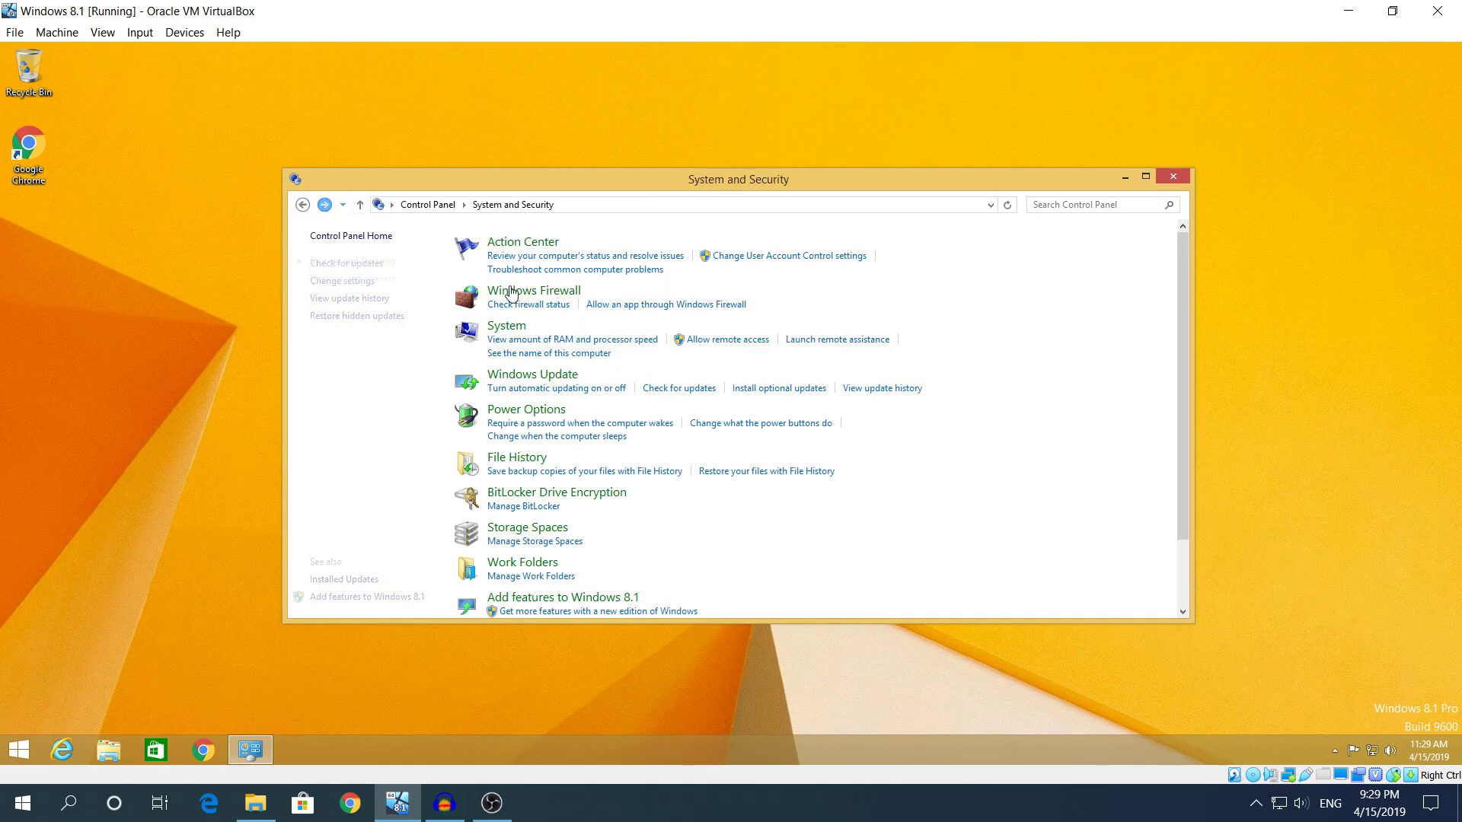
pyautogui.click(325, 205)
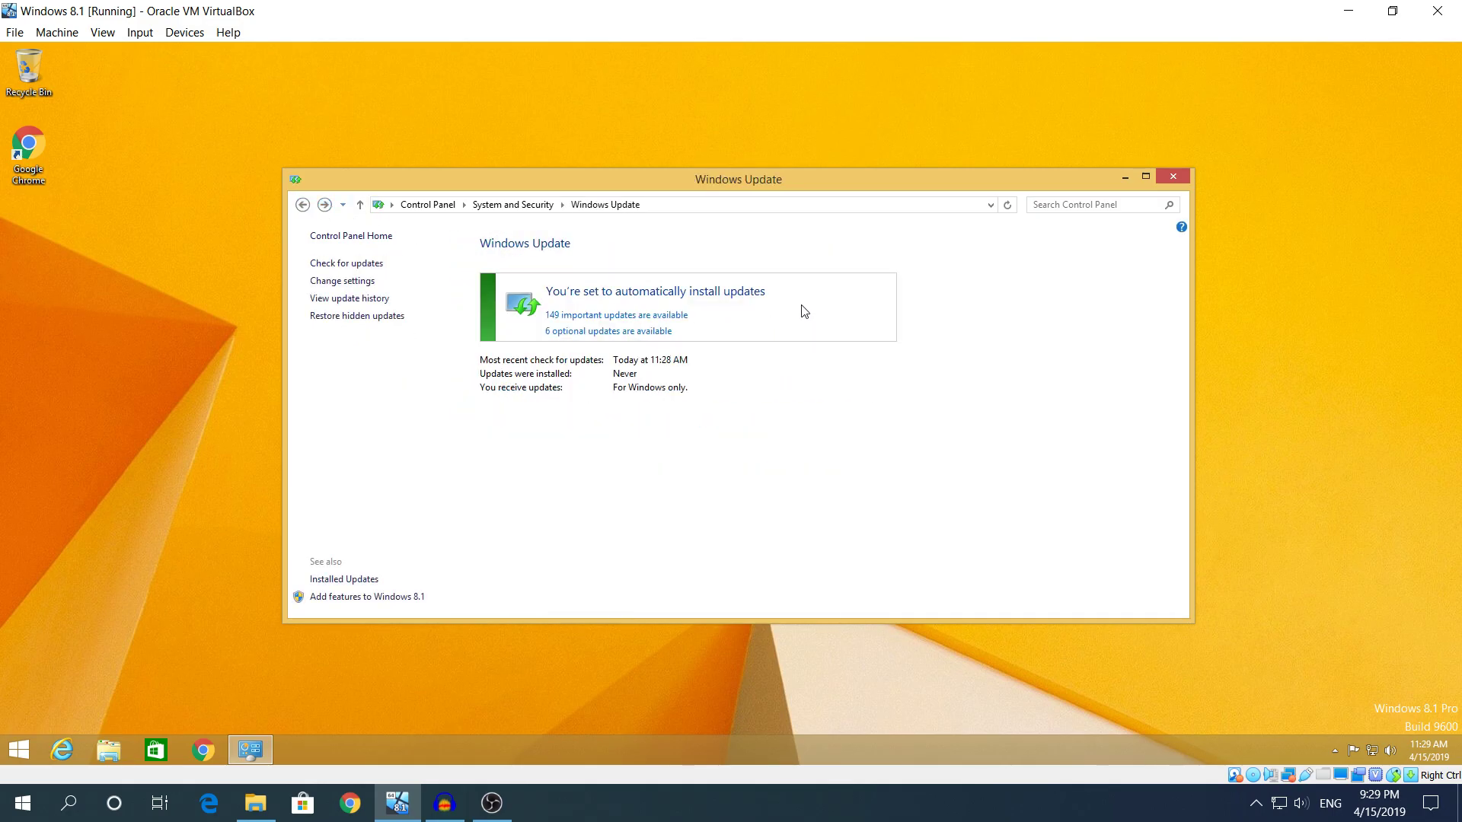